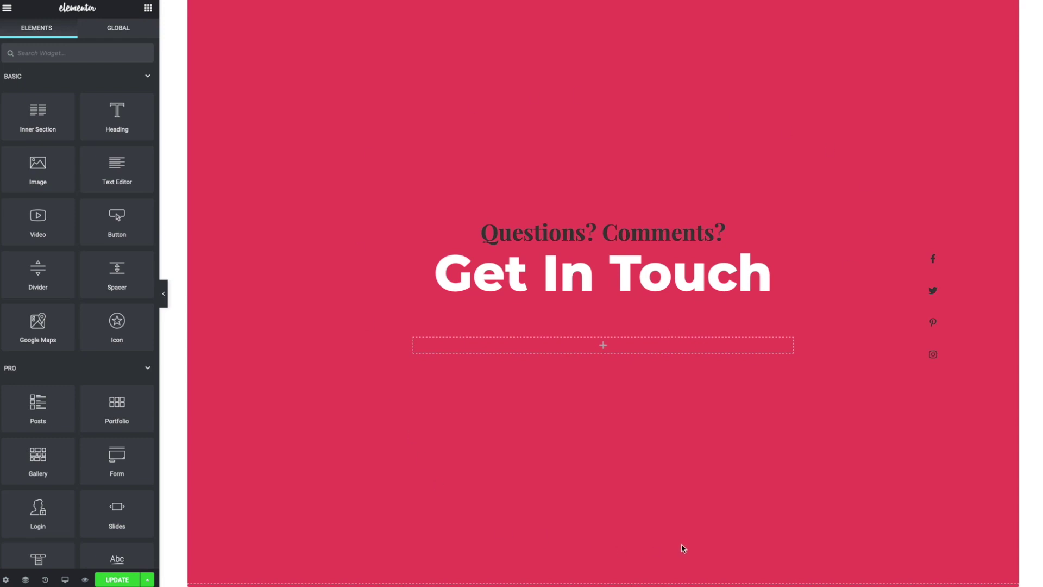
Place a Form widget with Name, Email, Message fields and a Send button under the Get In Touch heading.
left_click(149, 9)
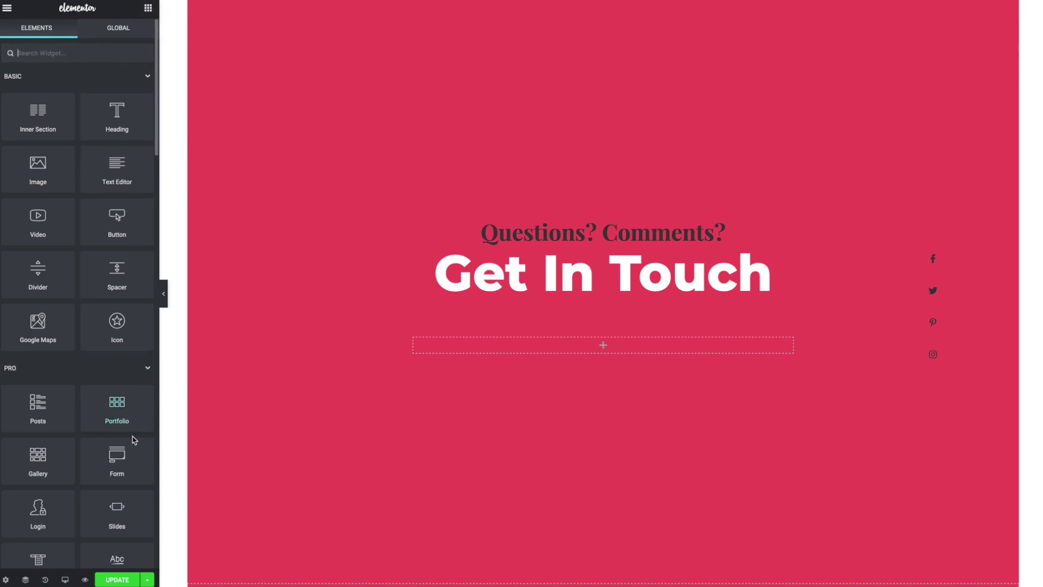
left_click_drag(119, 462, 492, 346)
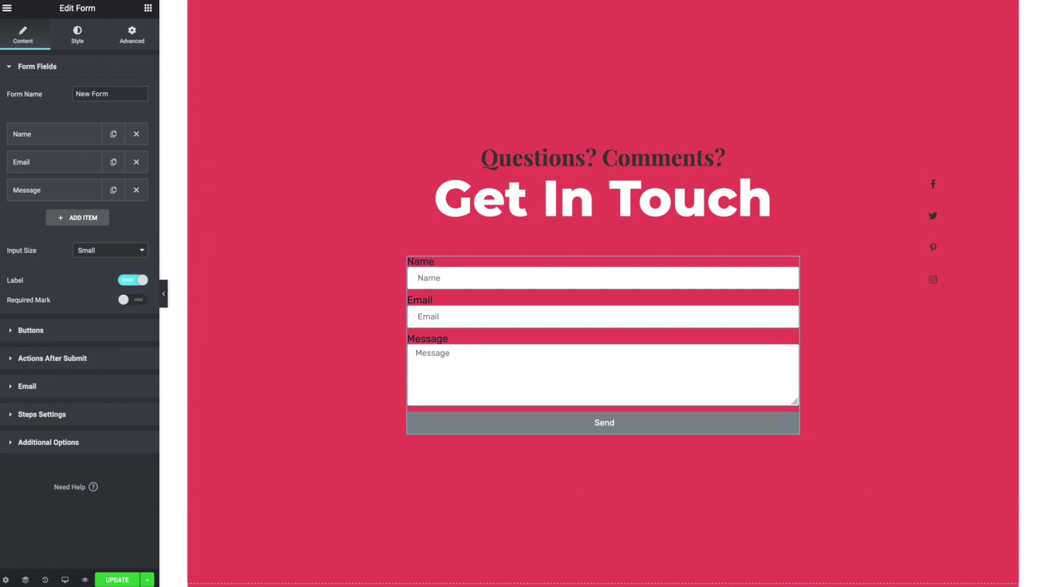
left_click(147, 8)
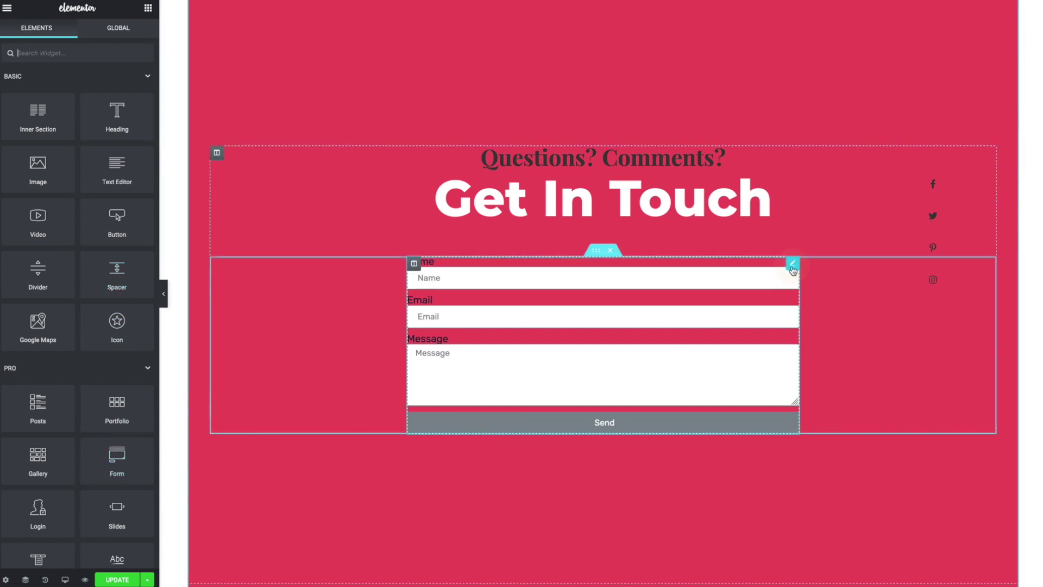
Add a new form field of type Step, turning the form into two steps with a Next button.
left_click(793, 264)
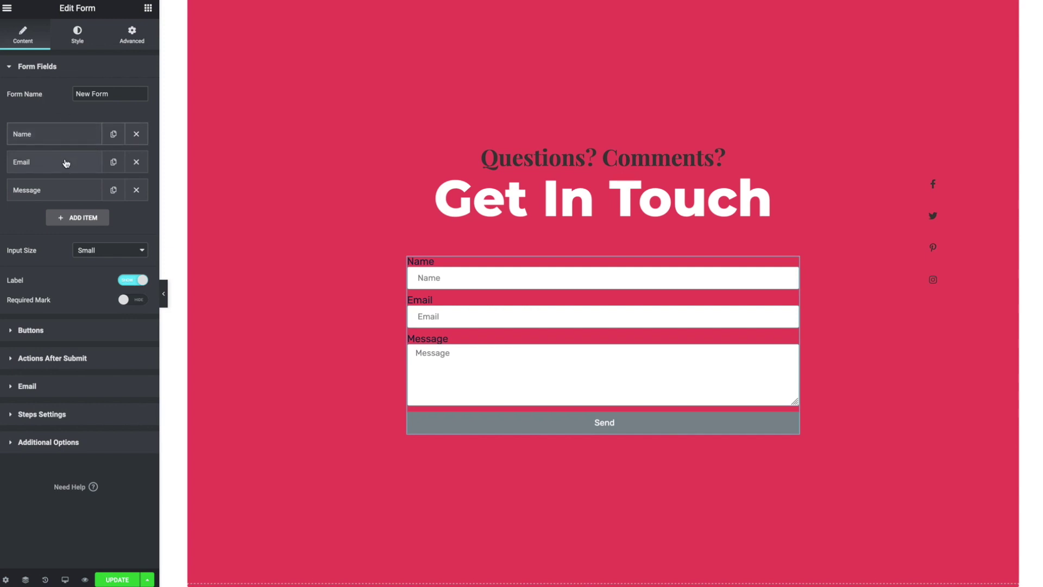
left_click(63, 221)
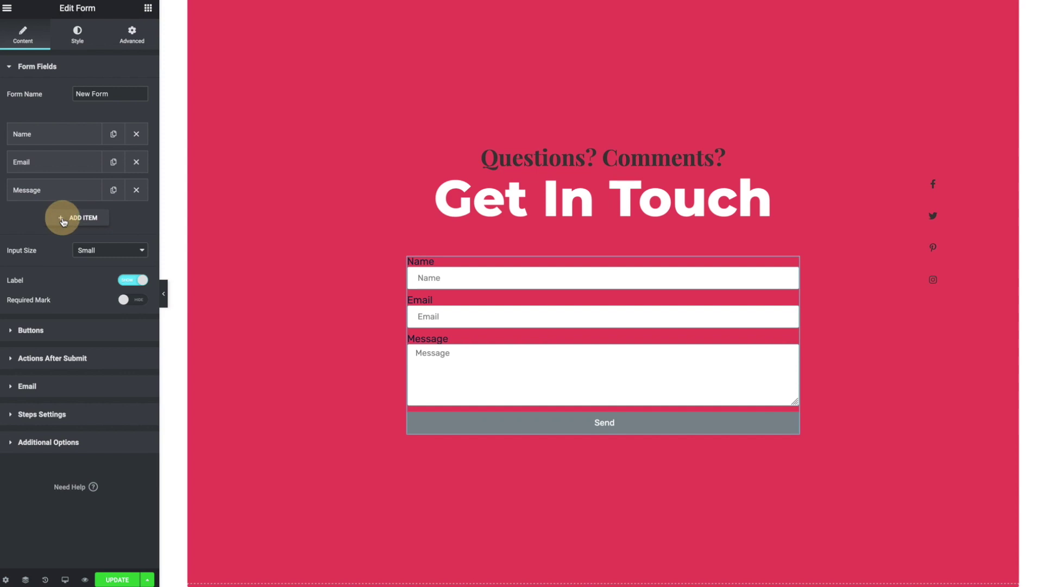
left_click(78, 267)
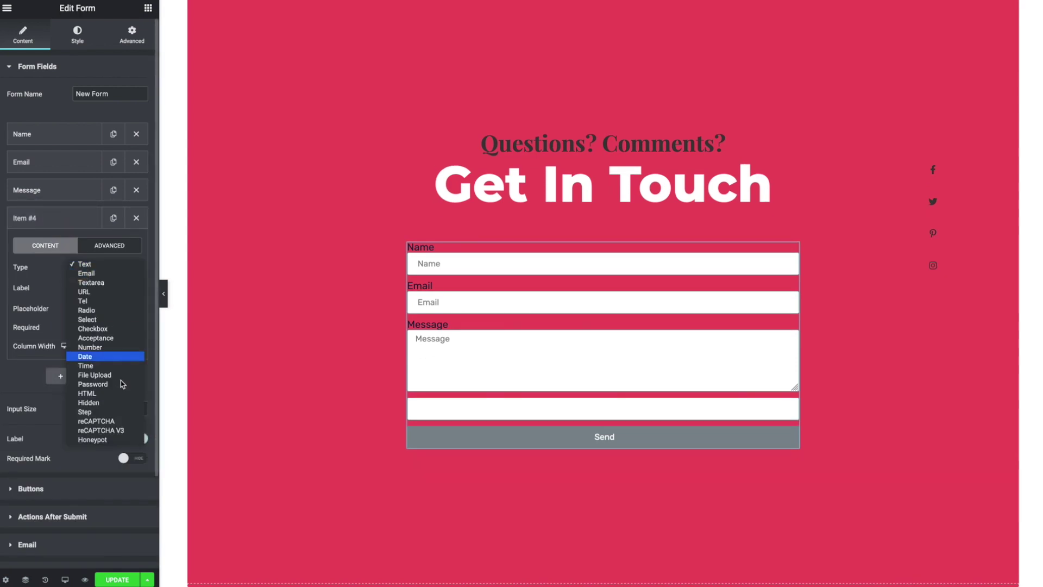
left_click(120, 412)
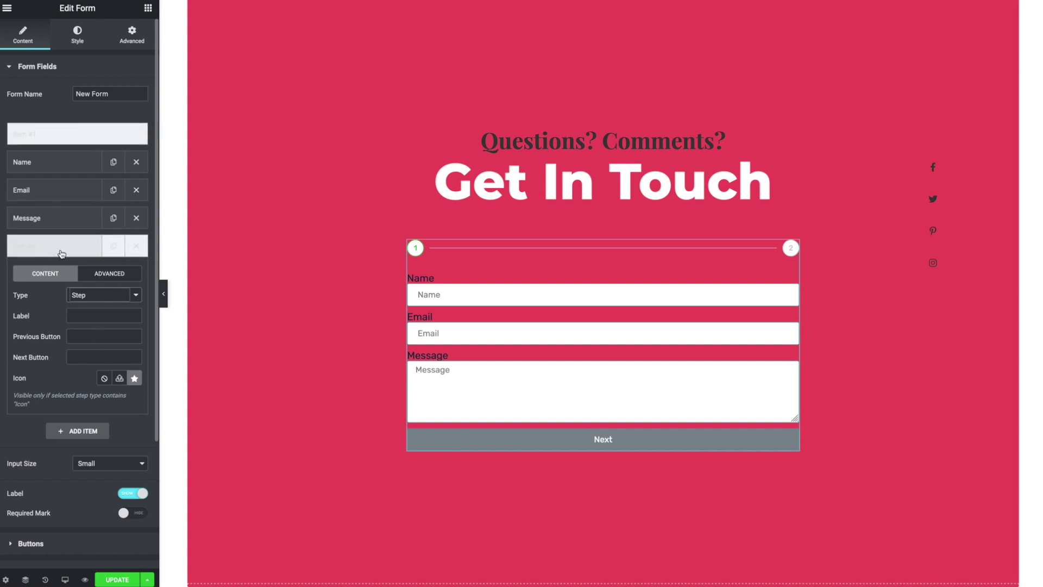
Move the Step items above Message and between Name and Email so step one holds only Name.
left_click(90, 319)
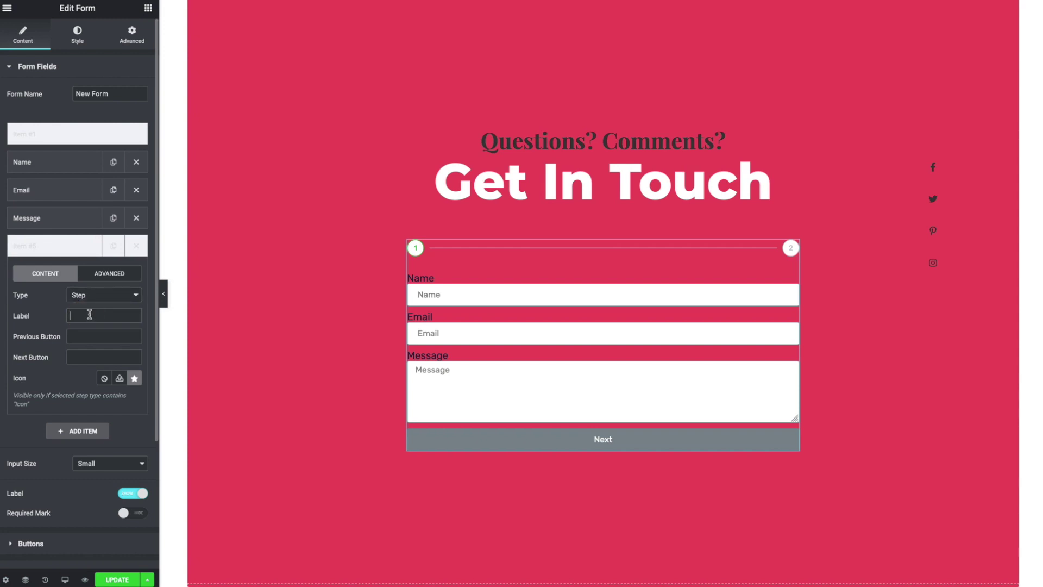
left_click_drag(60, 247, 67, 211)
left_click(70, 217)
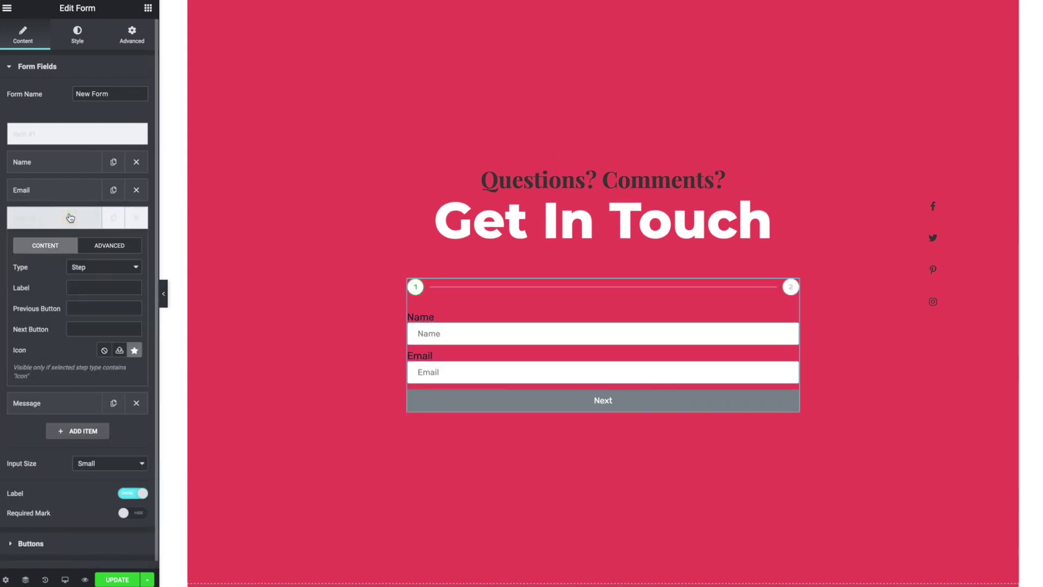
left_click(70, 219)
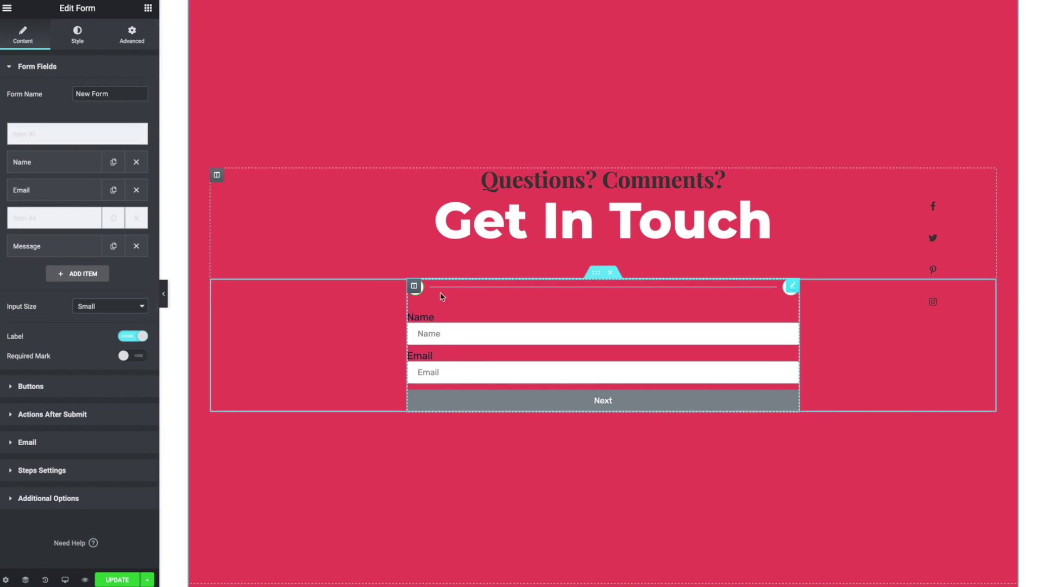
left_click_drag(74, 217, 77, 189)
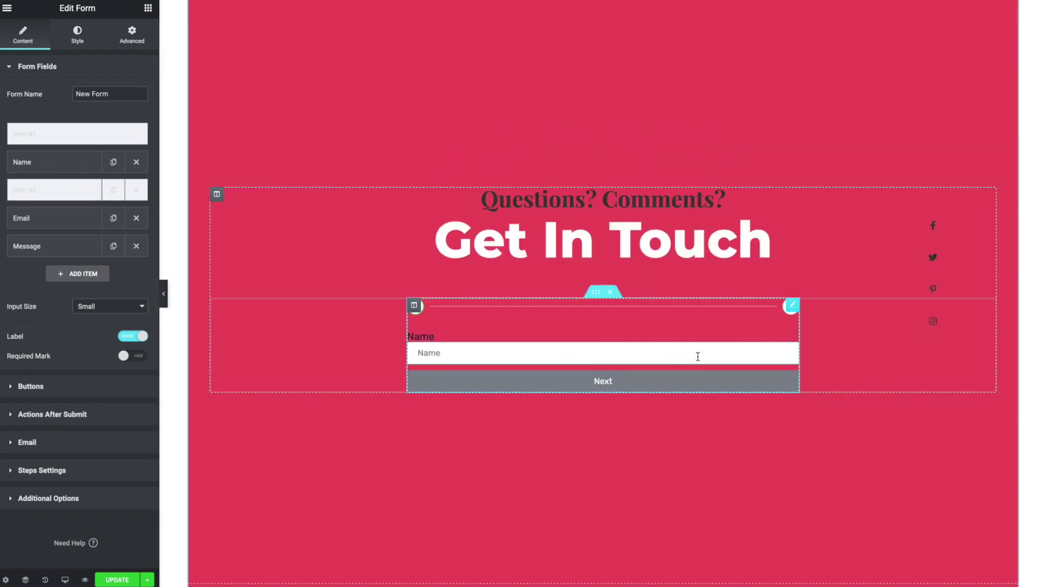
left_click(42, 140)
Label the first step 'Your Name'.
left_click(95, 183)
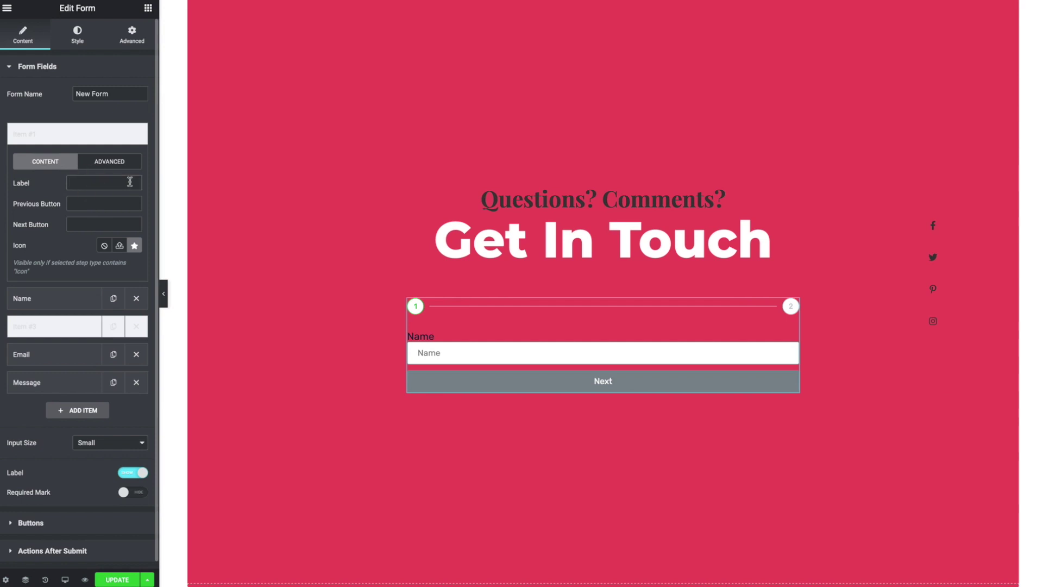
type("NAM")
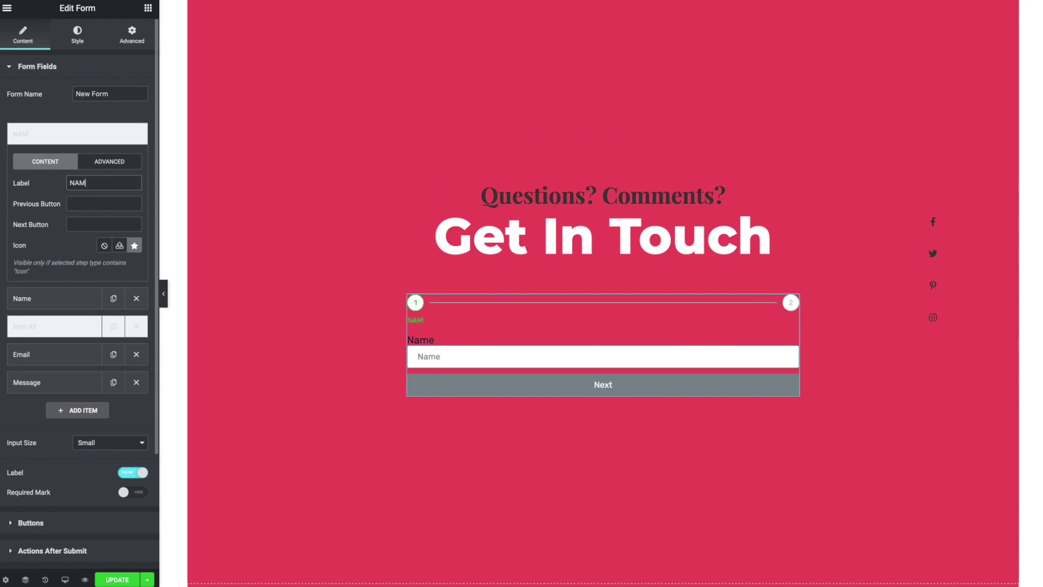
key("BackSpace")
key("BackSpace")
key("BackSpace")
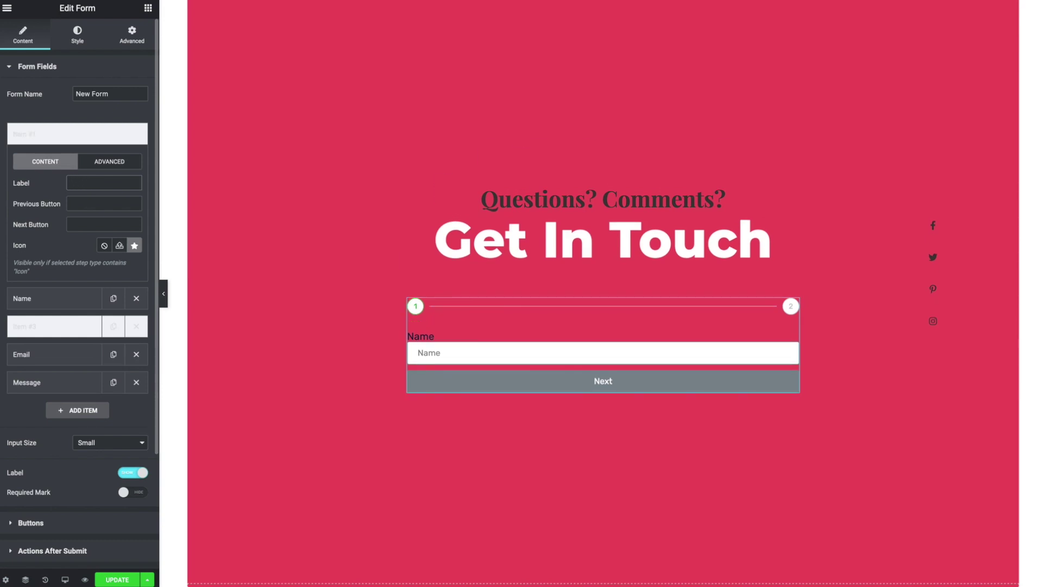
type("Your Name")
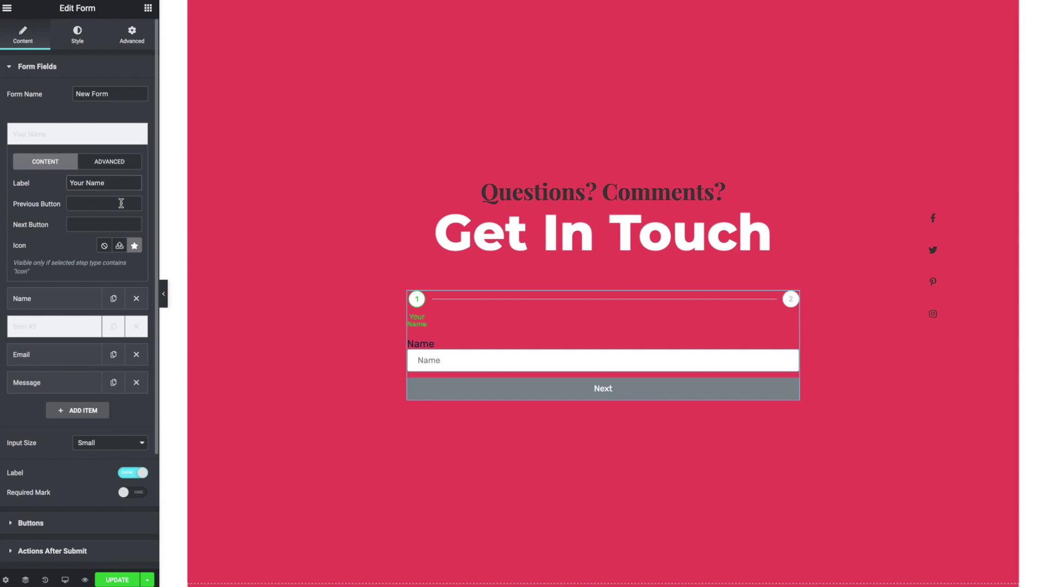
Try 'Previous' and 'Go' as this step's button texts, then clear both fields.
type("Previous")
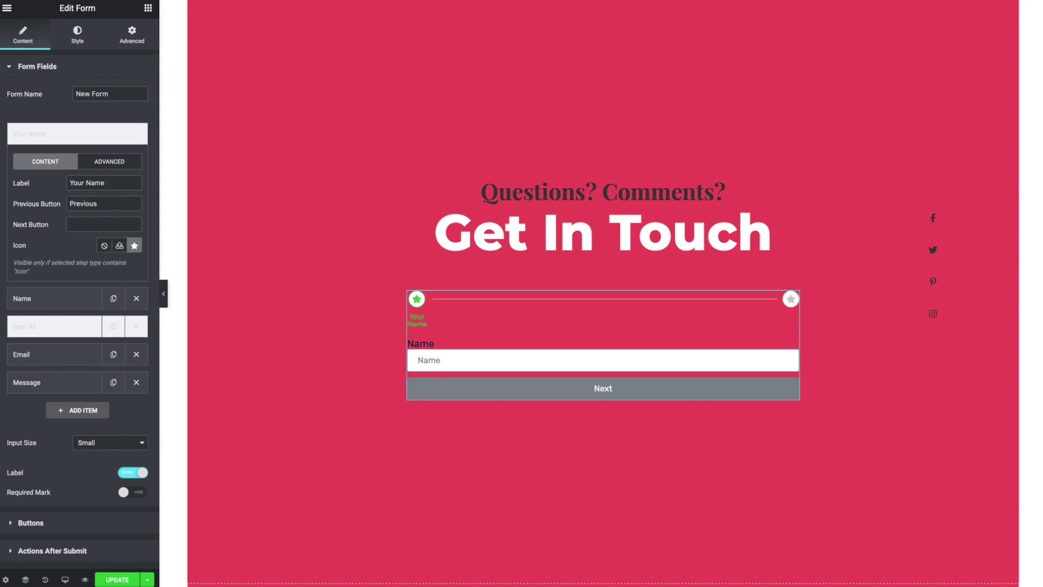
left_click(104, 220)
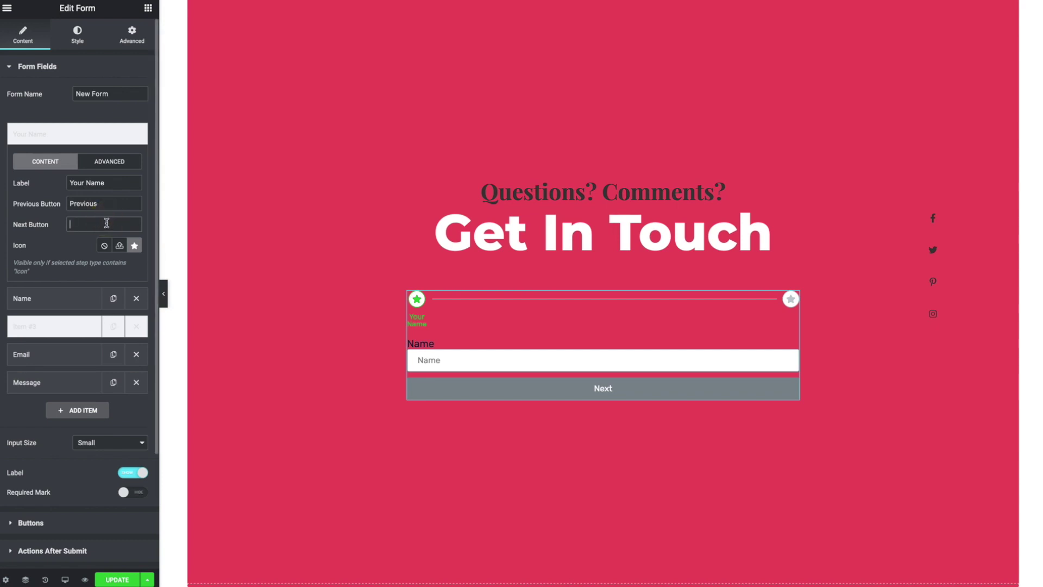
type("Go!")
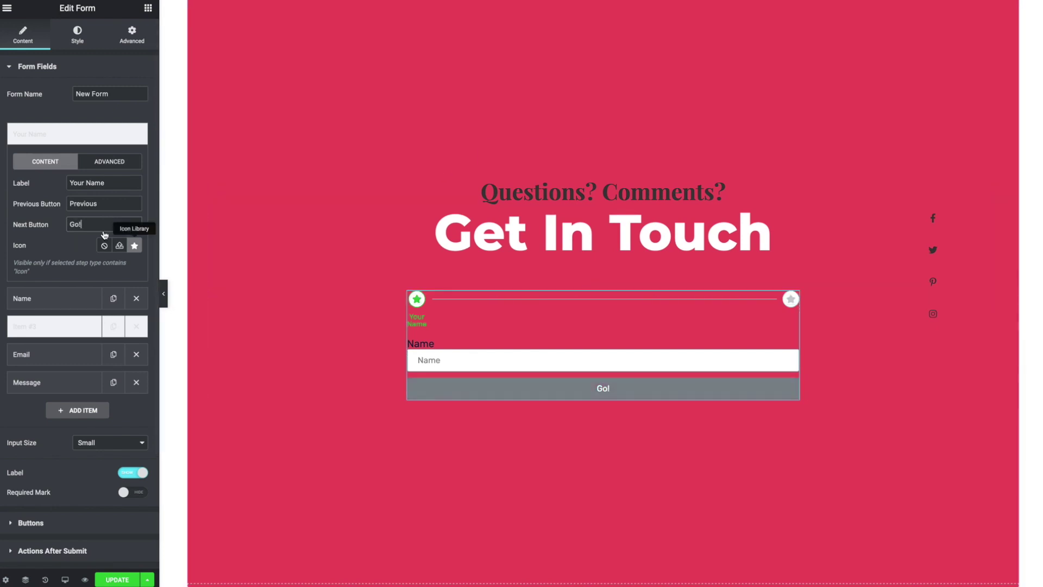
key("ctrl+a")
key("BackSpace")
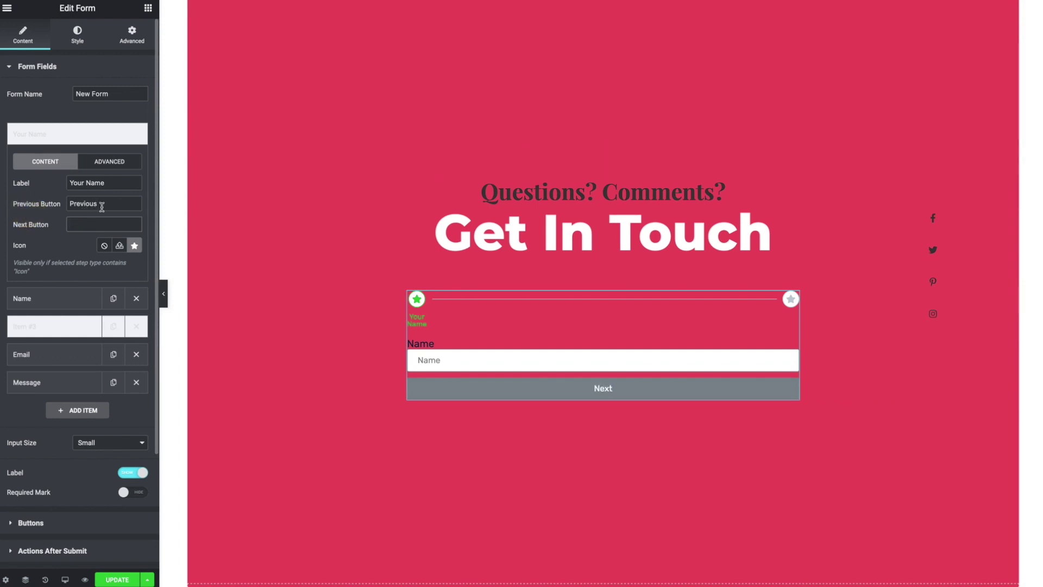
left_click_drag(102, 207, 63, 203)
key("BackSpace")
scroll(52, 217, "down", 1)
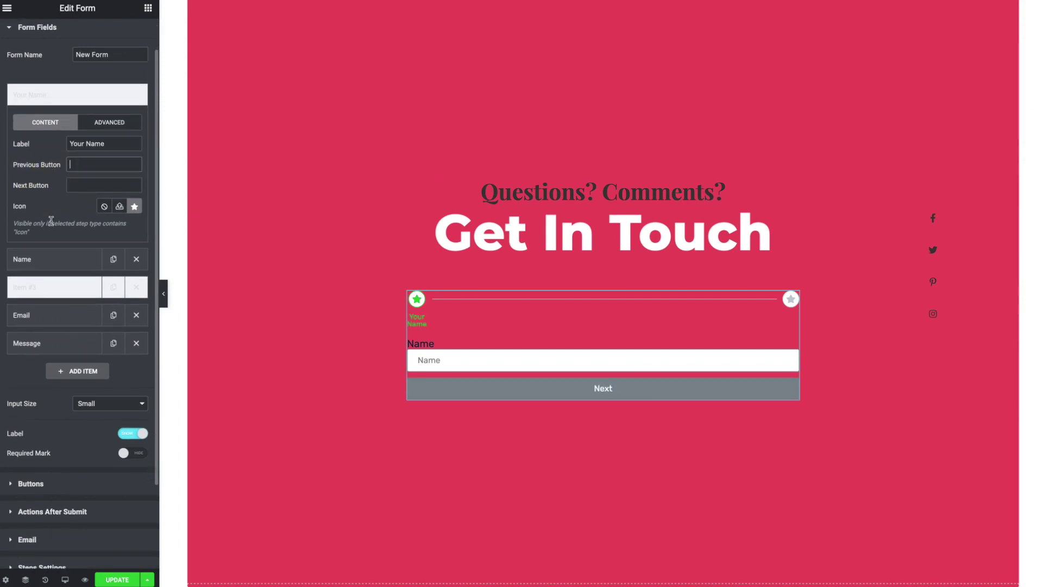
In the Buttons section, set the step button texts to 'Next' and 'Previous', undoing stray edits.
scroll(51, 220, "down", 2)
left_click(65, 415)
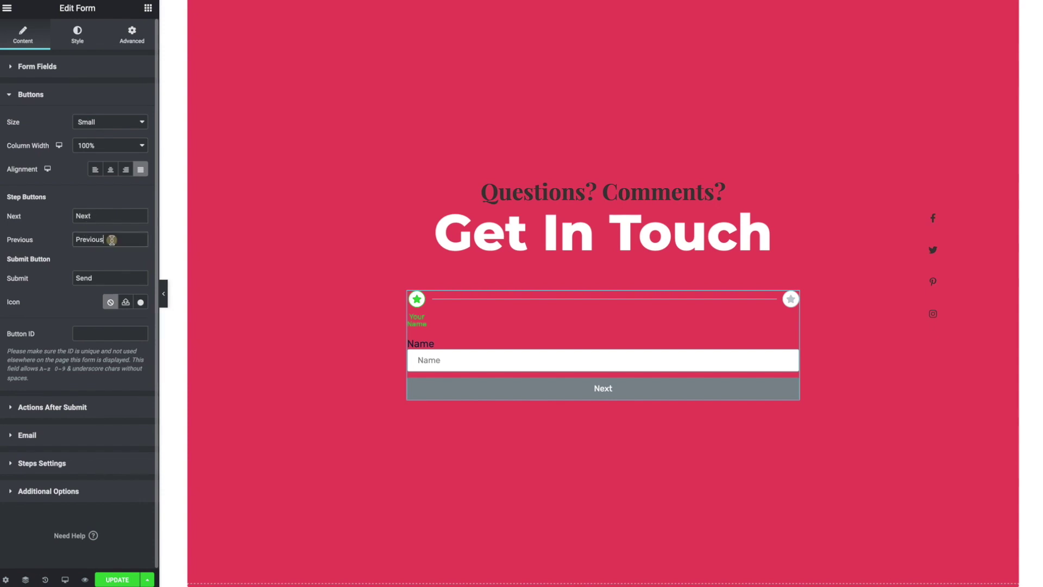
left_click_drag(101, 242, 47, 239)
type("Cat")
left_click(116, 216)
left_click_drag(90, 240, 38, 233)
key("ctrl+z")
left_click_drag(103, 218, 63, 216)
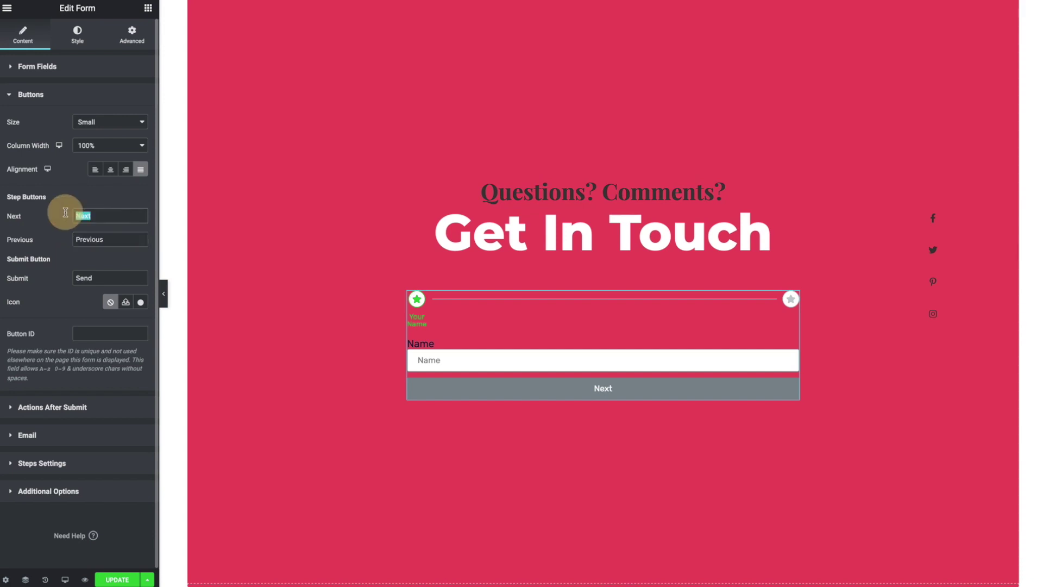
type("CAt")
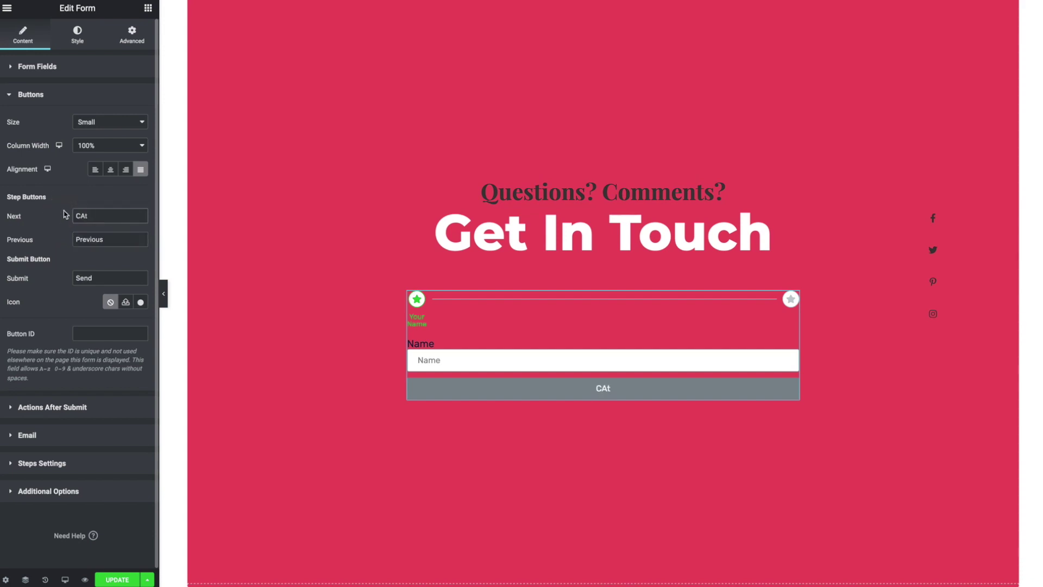
left_click_drag(103, 216, 63, 216)
type("Next")
Set the Steps Settings type to Number, after trying Number & Text and Progress Bar.
left_click(36, 462)
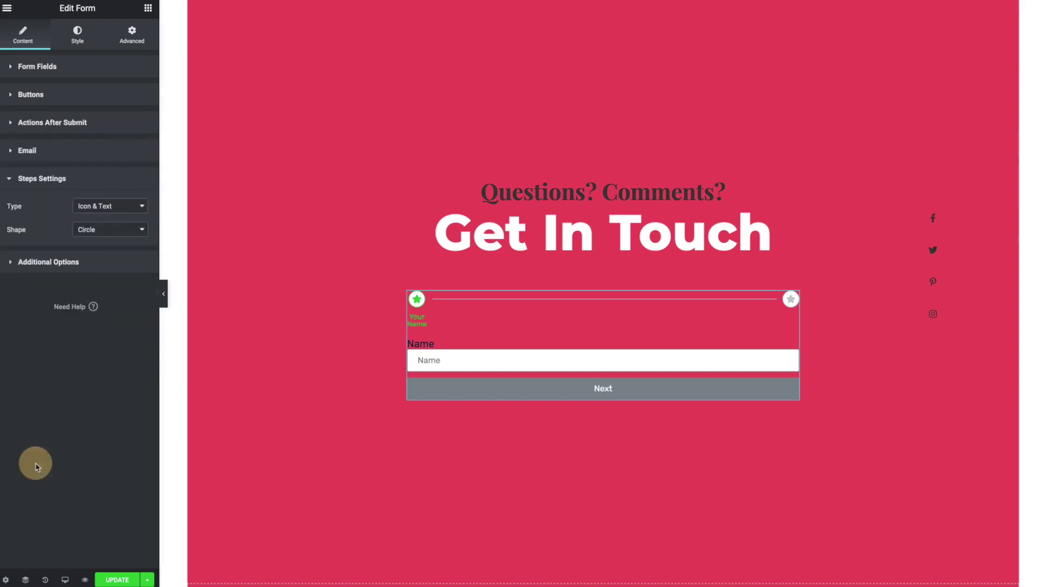
left_click(97, 207)
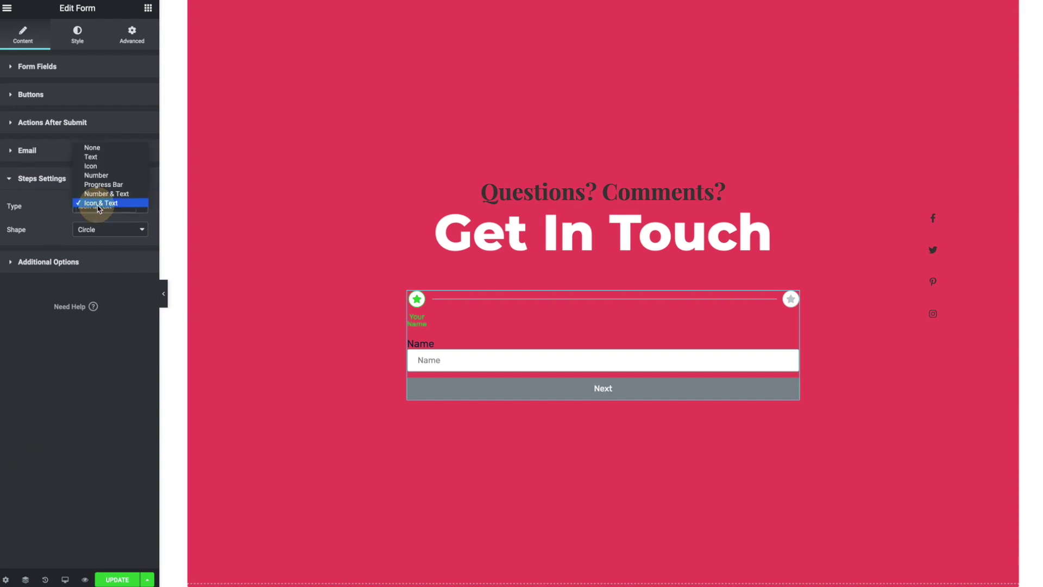
left_click(101, 198)
left_click(101, 205)
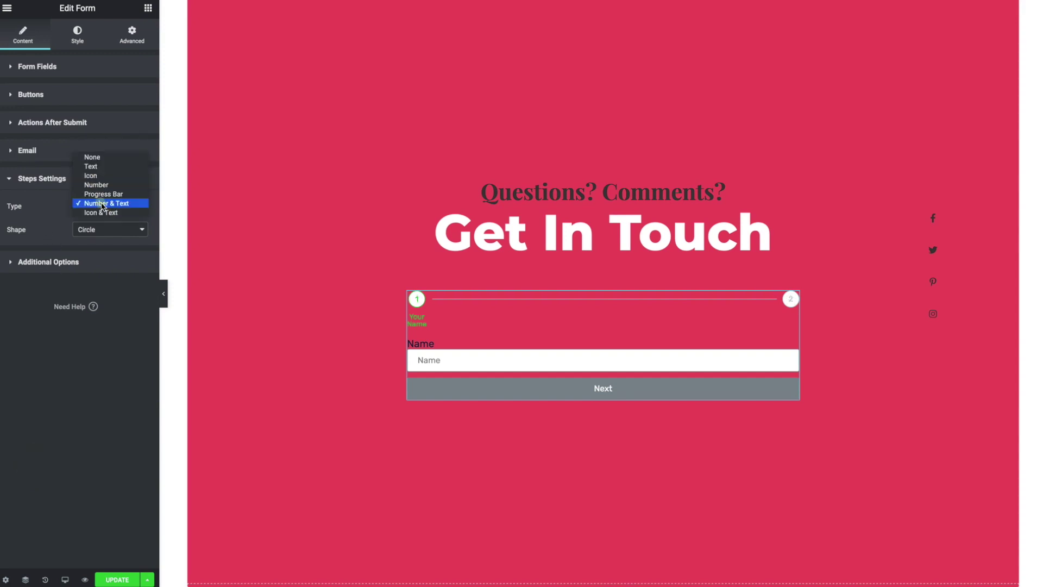
left_click(102, 195)
left_click(105, 206)
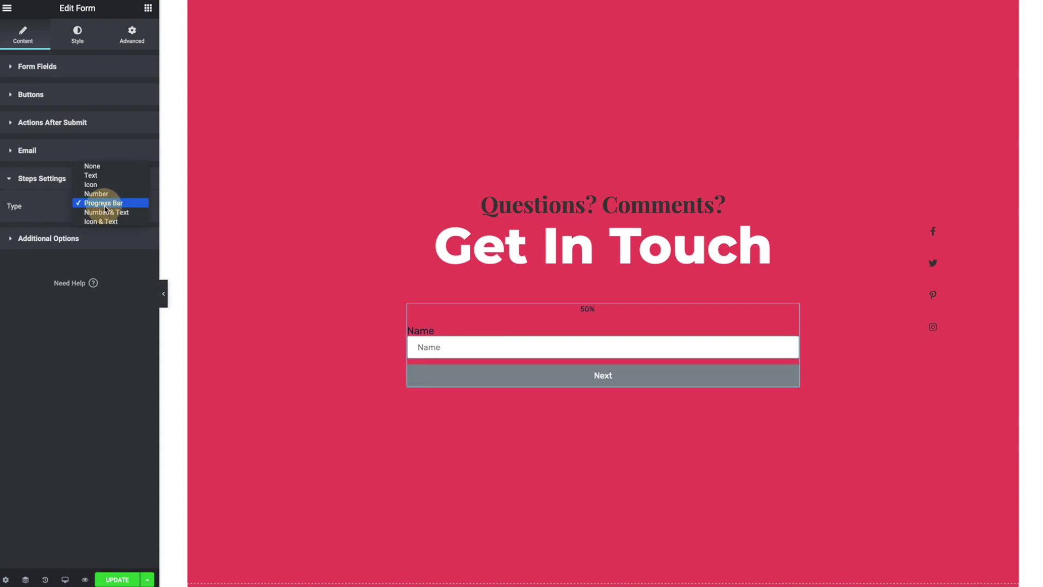
left_click(105, 194)
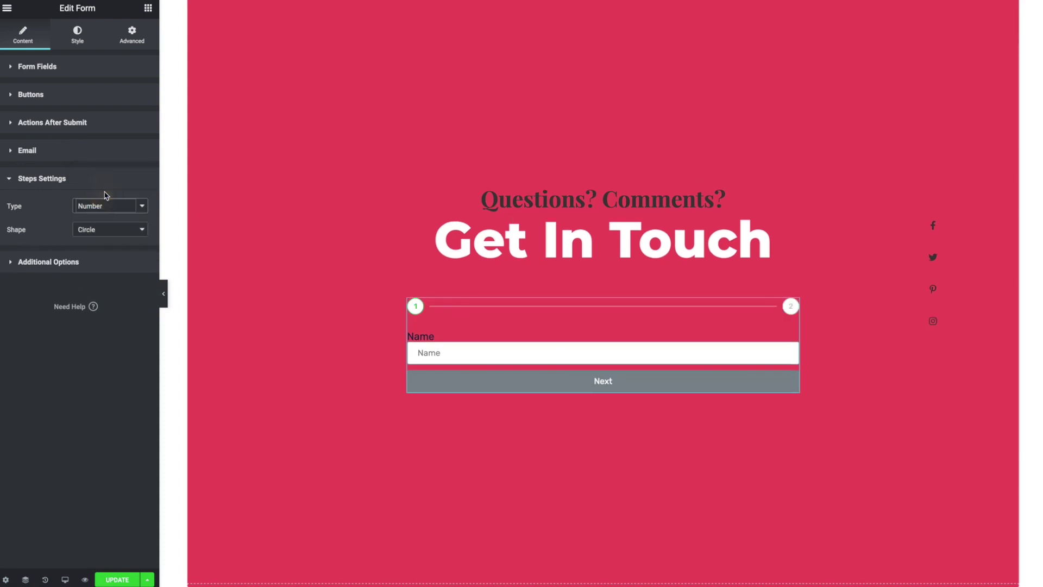
Keep the step marker shape as Circle and preview the form's second step.
left_click(111, 234)
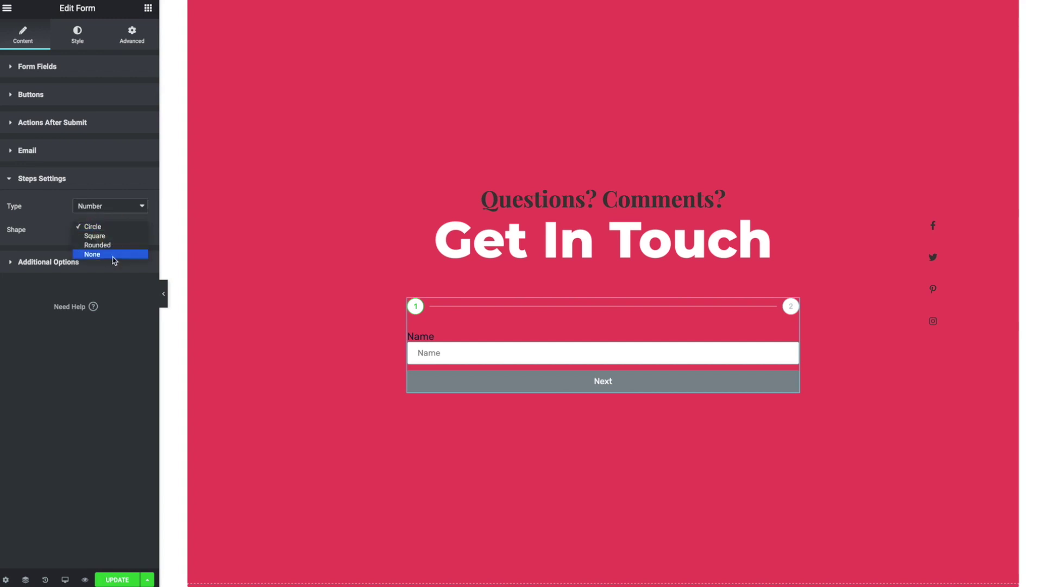
left_click(49, 219)
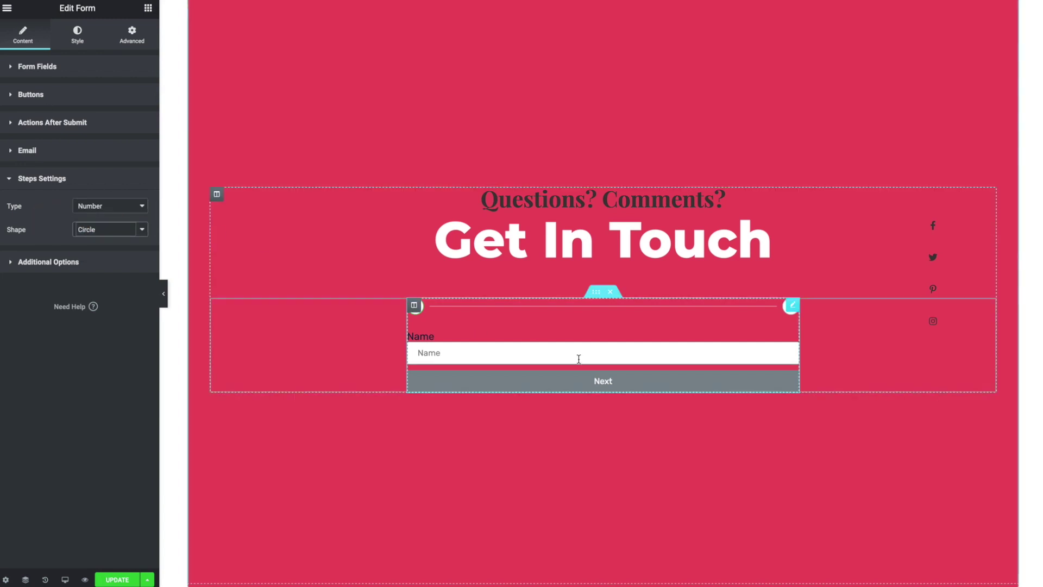
left_click(575, 384)
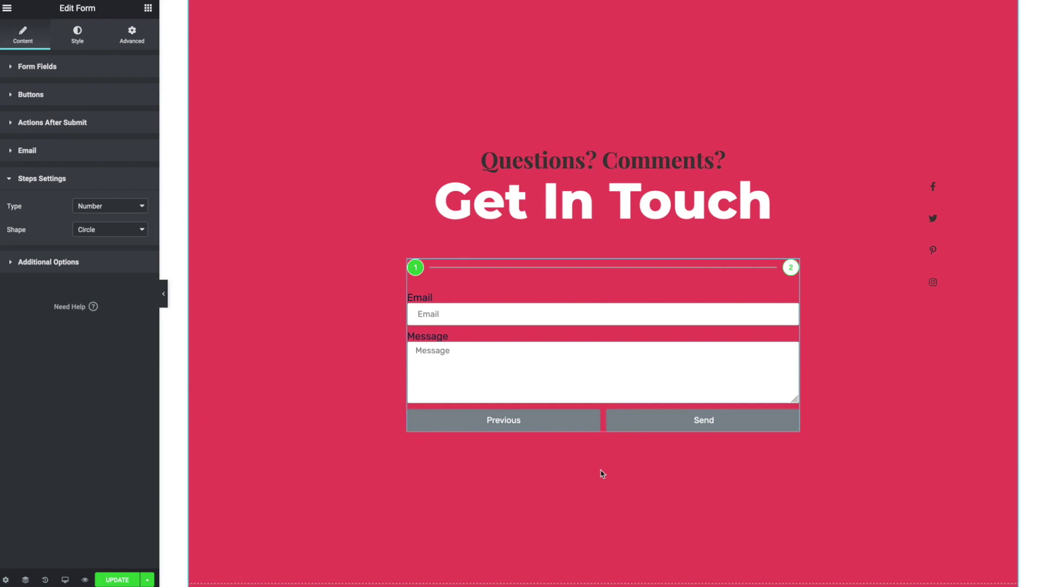
Set the inactive steps' secondary colour to white with alpha at zero.
left_click(543, 427)
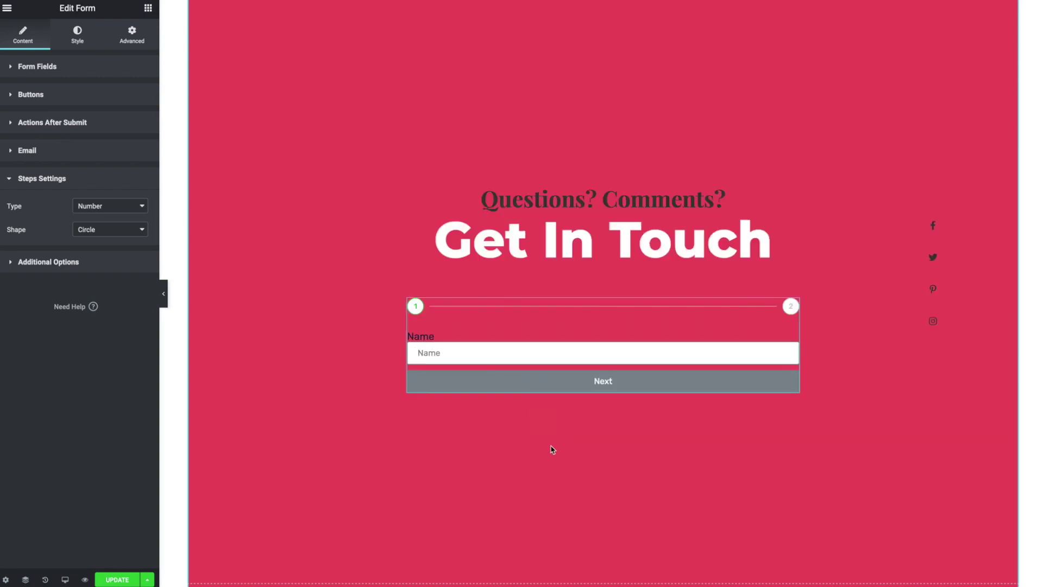
left_click(83, 35)
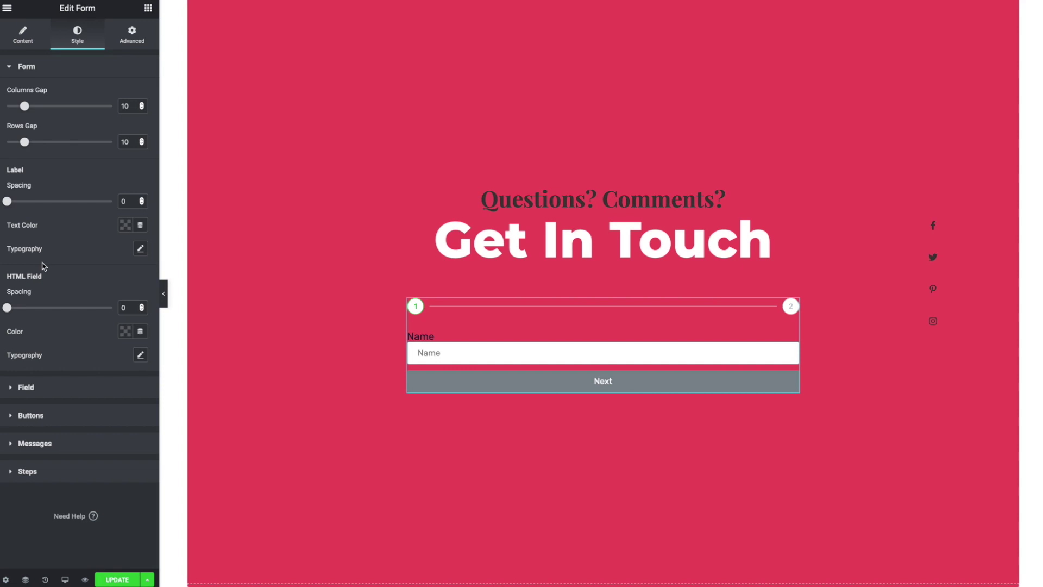
left_click(39, 471)
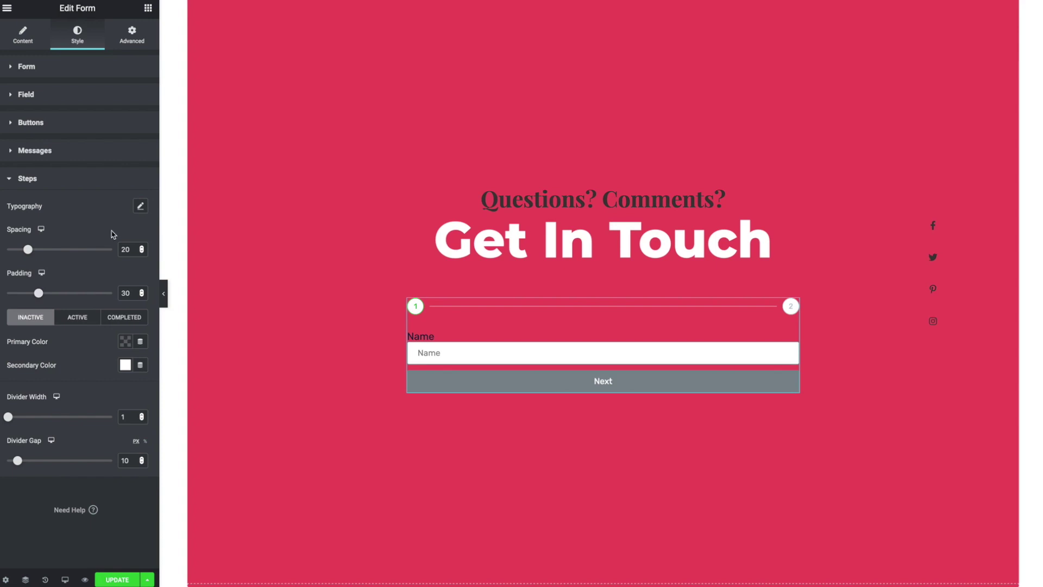
left_click(126, 365)
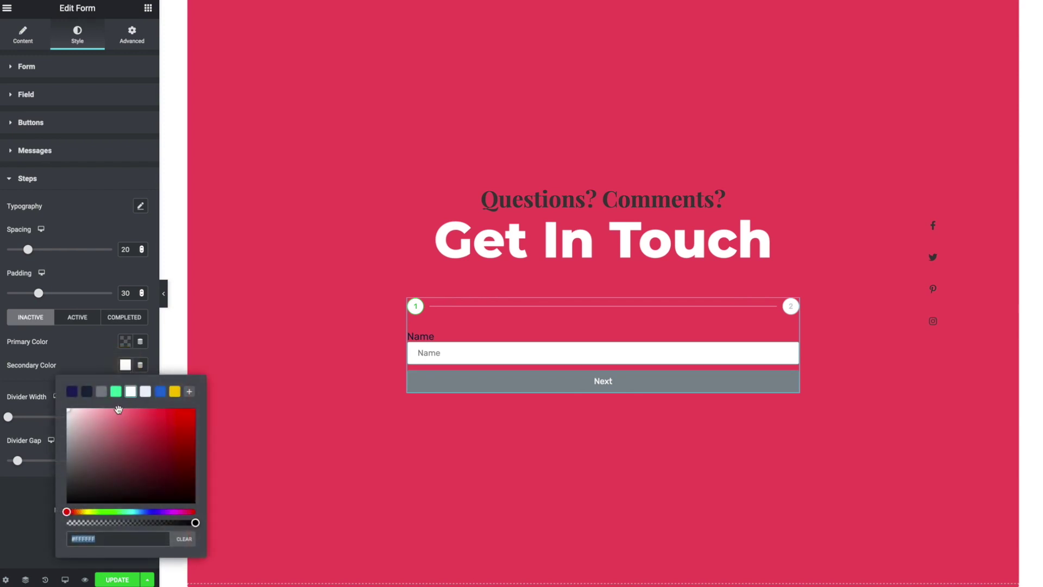
left_click(116, 392)
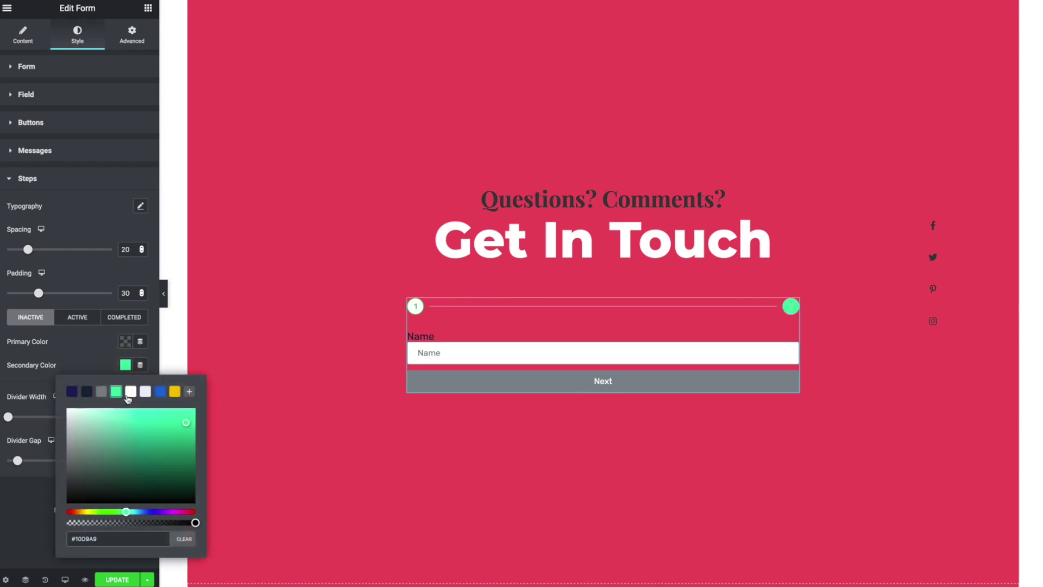
left_click(130, 392)
left_click_drag(195, 523, 40, 519)
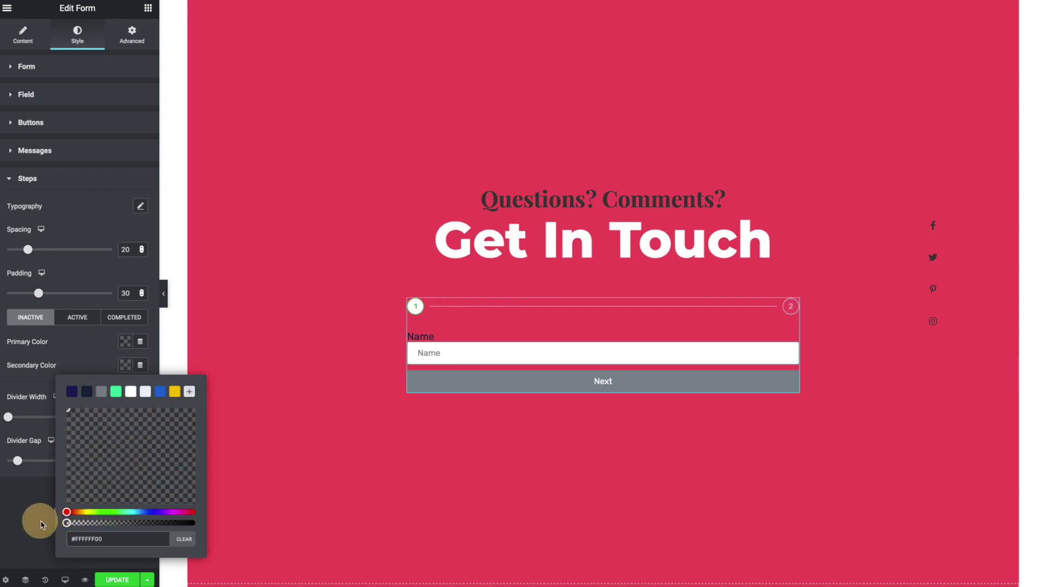
left_click(93, 364)
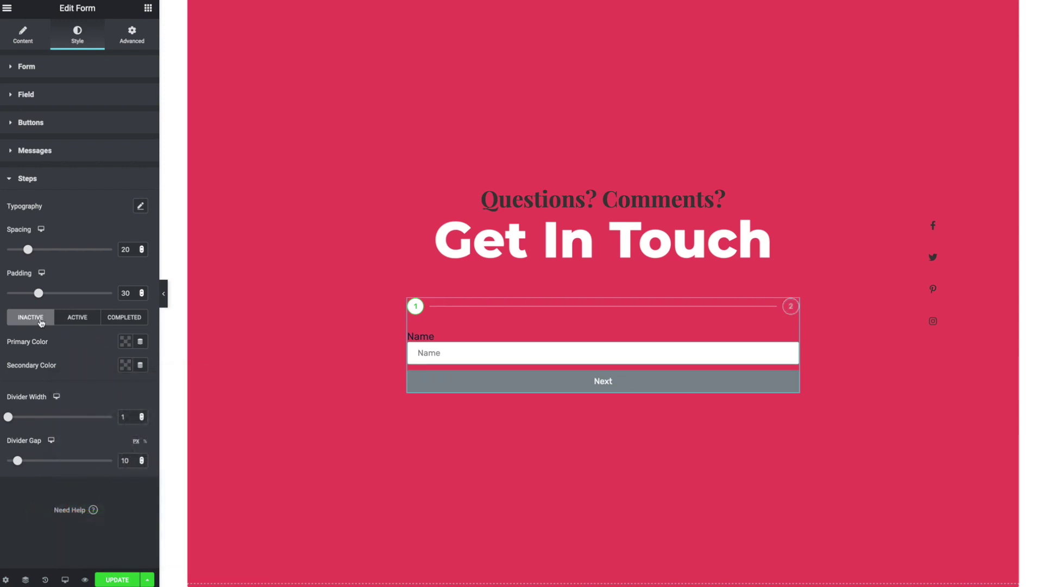
Set the inactive steps' primary colour to white.
left_click(124, 342)
left_click(131, 369)
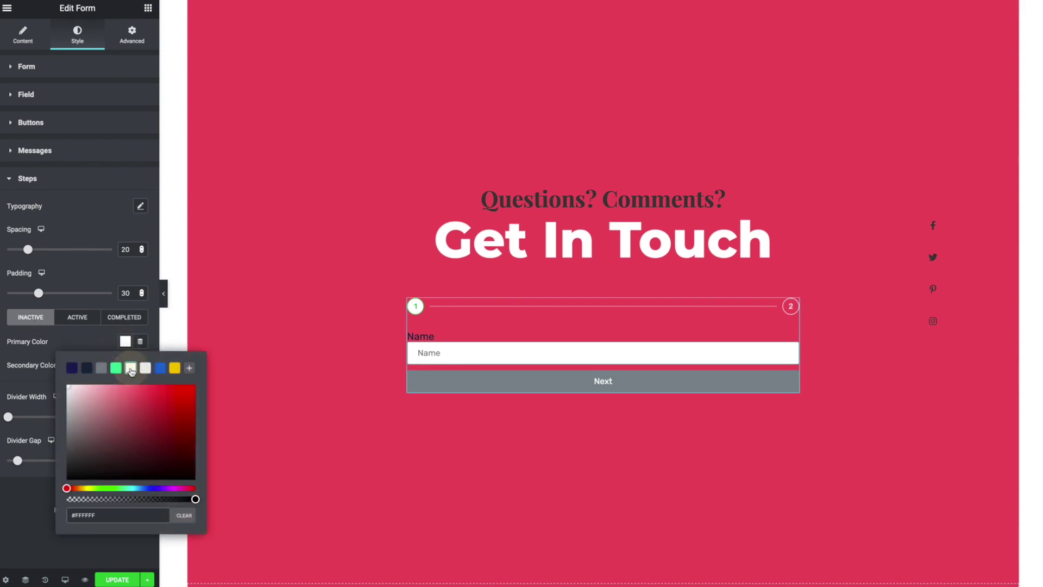
left_click(92, 344)
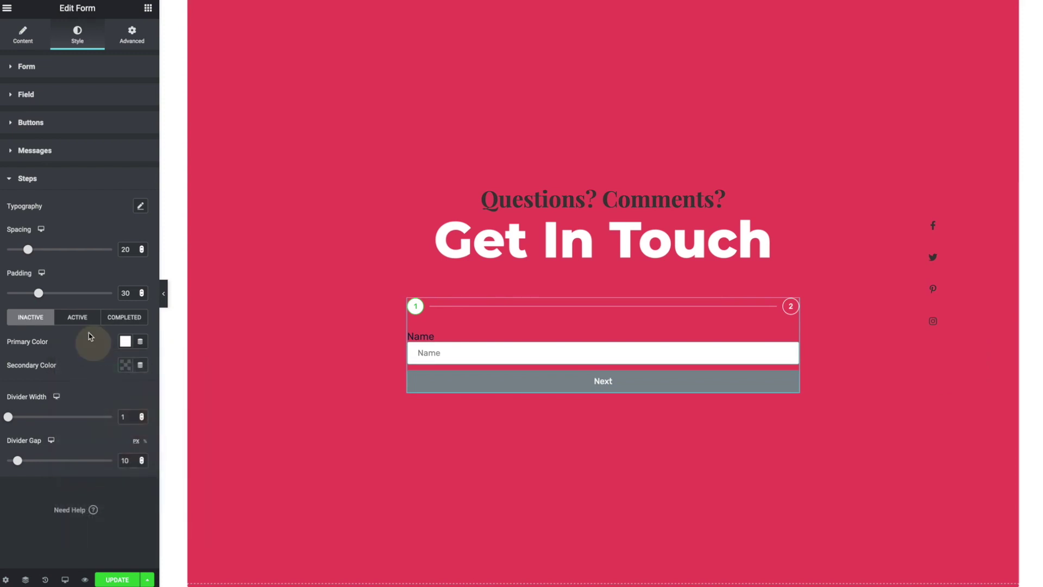
Give the active step a red-pink primary colour, keeping a white secondary colour and divider width 1.
left_click(84, 321)
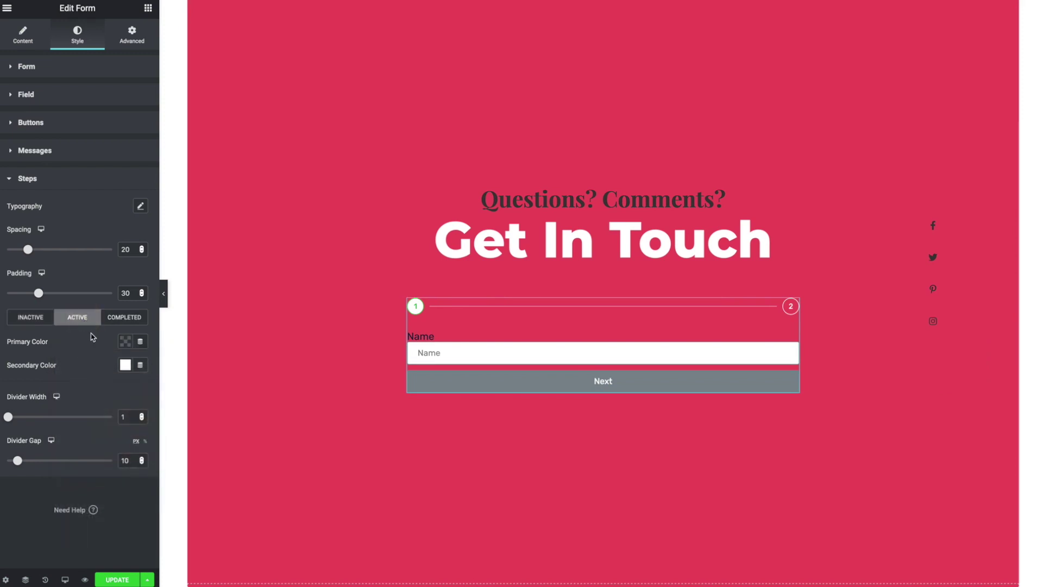
left_click(125, 369)
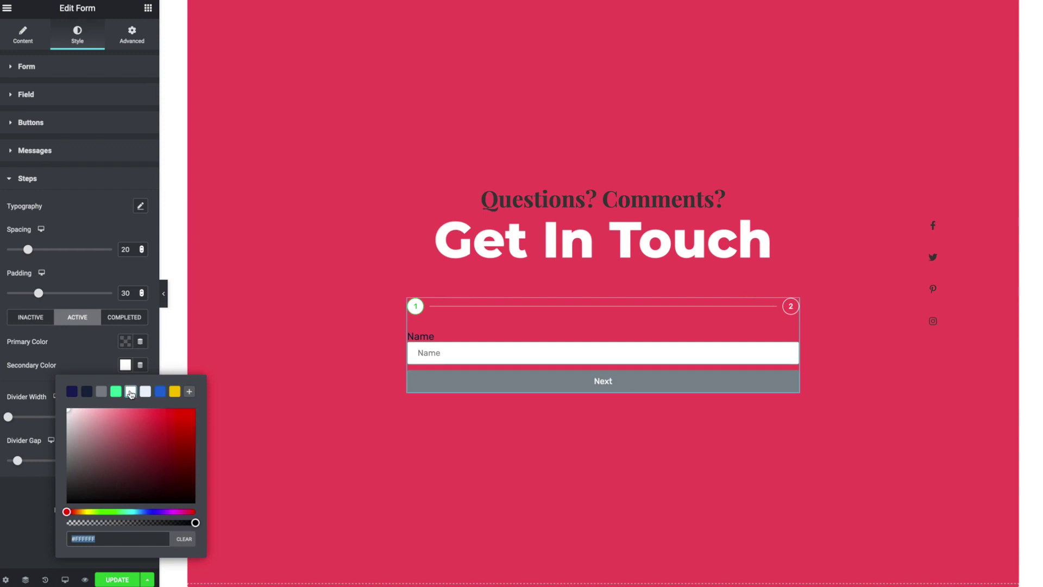
left_click(86, 356)
left_click(125, 343)
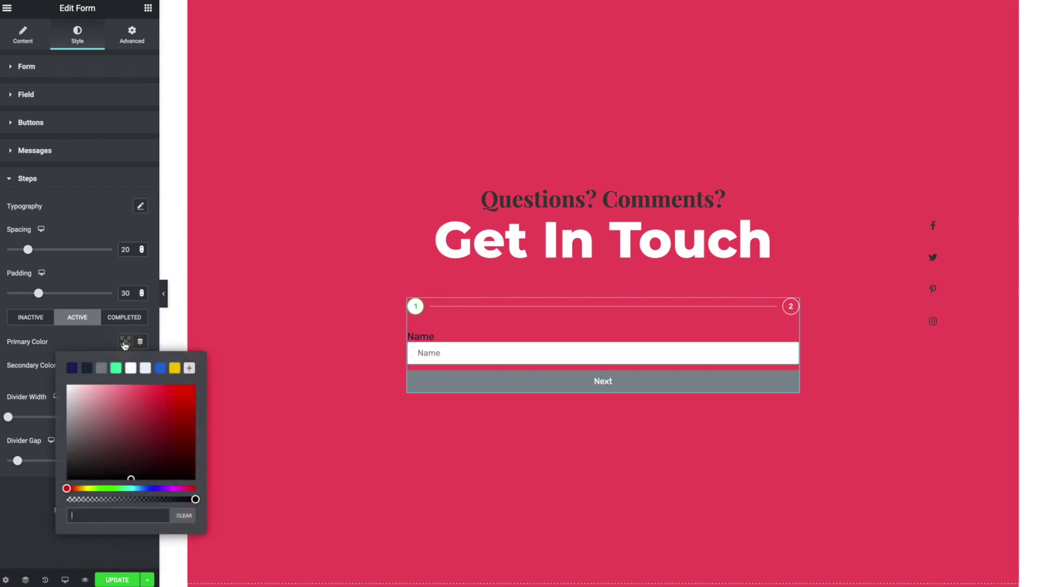
mouse_move(145, 449)
left_mouse_down()
mouse_move(123, 384)
mouse_move(133, 394)
left_mouse_up()
left_click(90, 348)
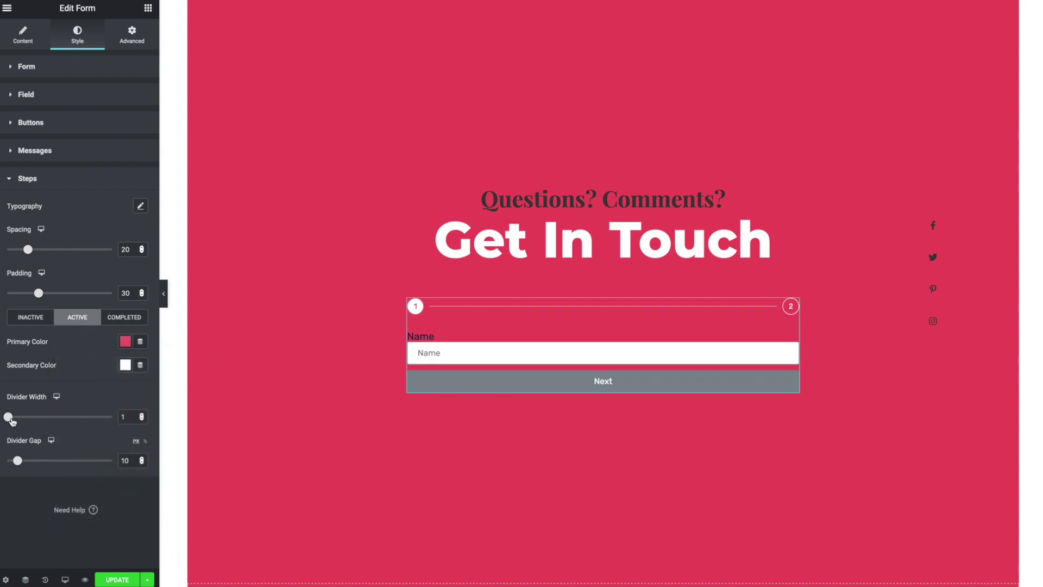
mouse_move(9, 420)
left_mouse_down()
mouse_move(41, 418)
mouse_move(10, 419)
left_mouse_up()
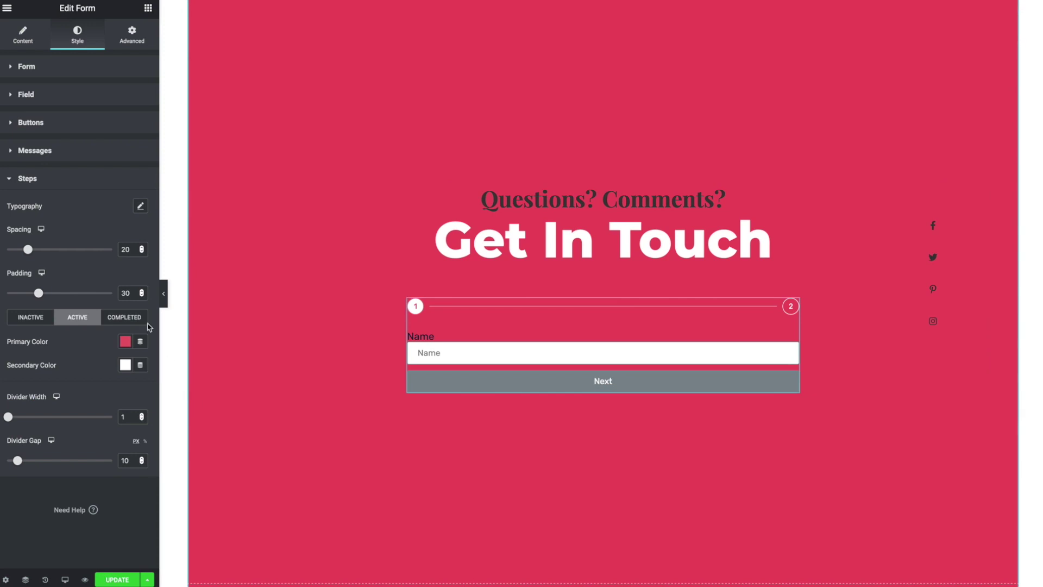
left_click(133, 321)
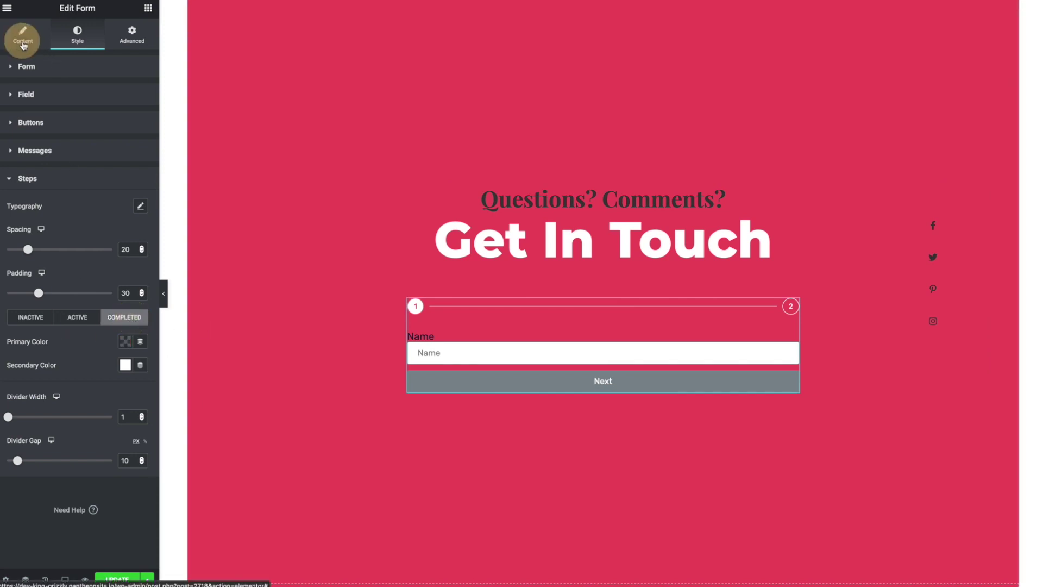
Add another Step field and drag it between Email and Message, numbering the steps 1–3.
left_click(24, 43)
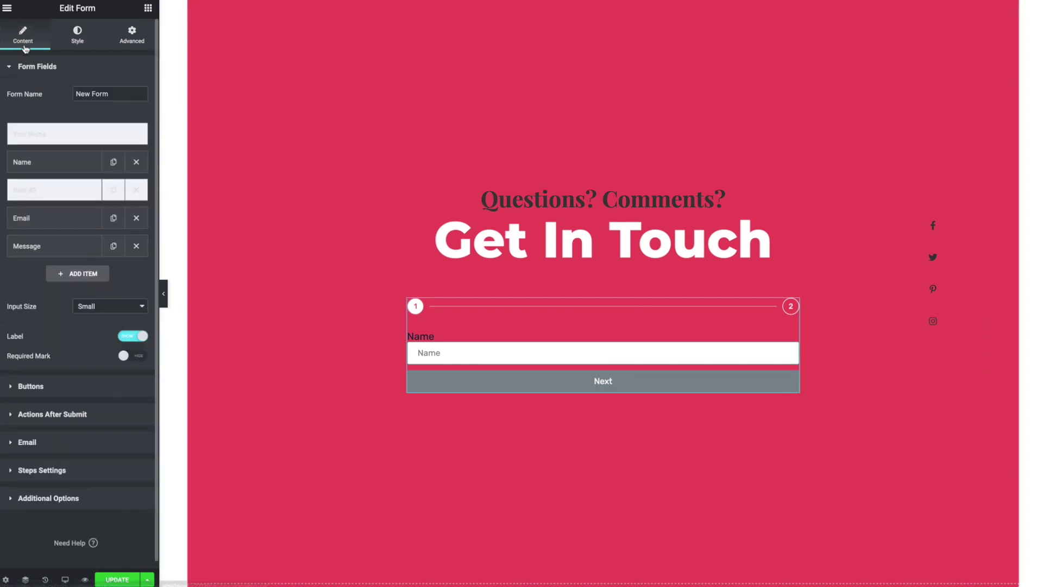
left_click(77, 273)
left_click(55, 281)
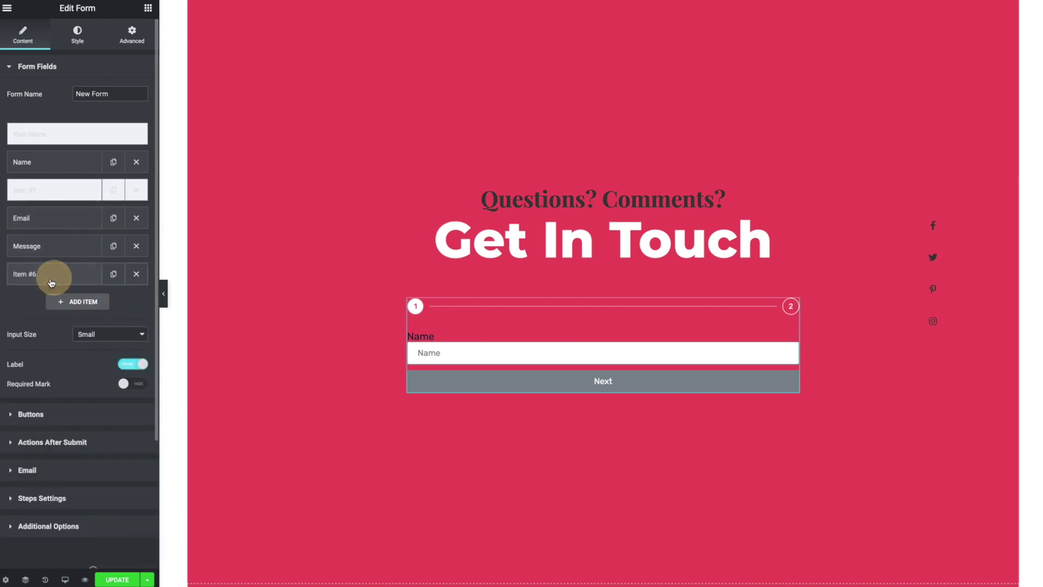
left_click(65, 277)
left_click(96, 326)
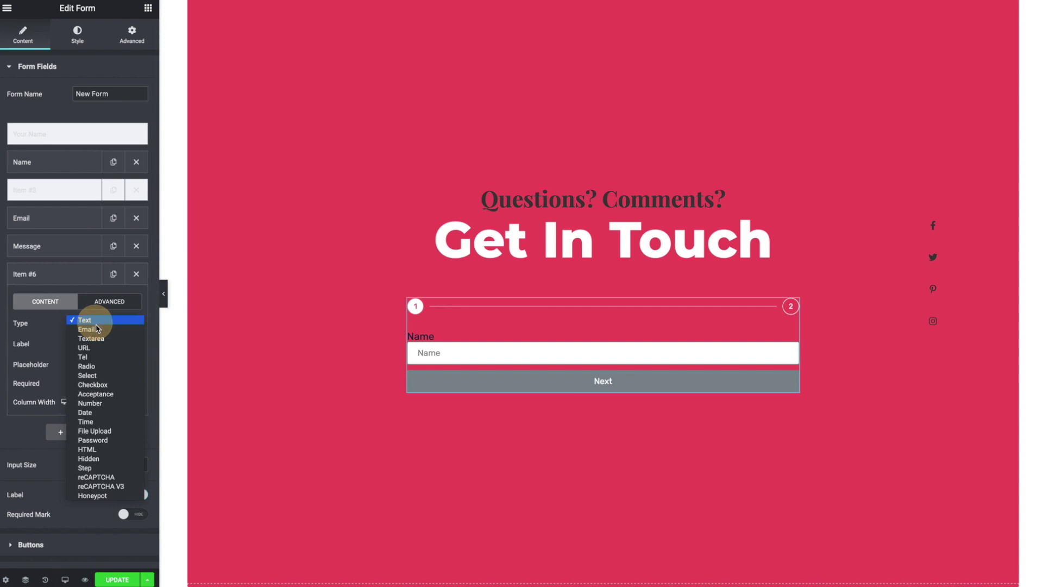
left_click(87, 467)
left_click(59, 273)
left_click_drag(43, 274, 81, 266)
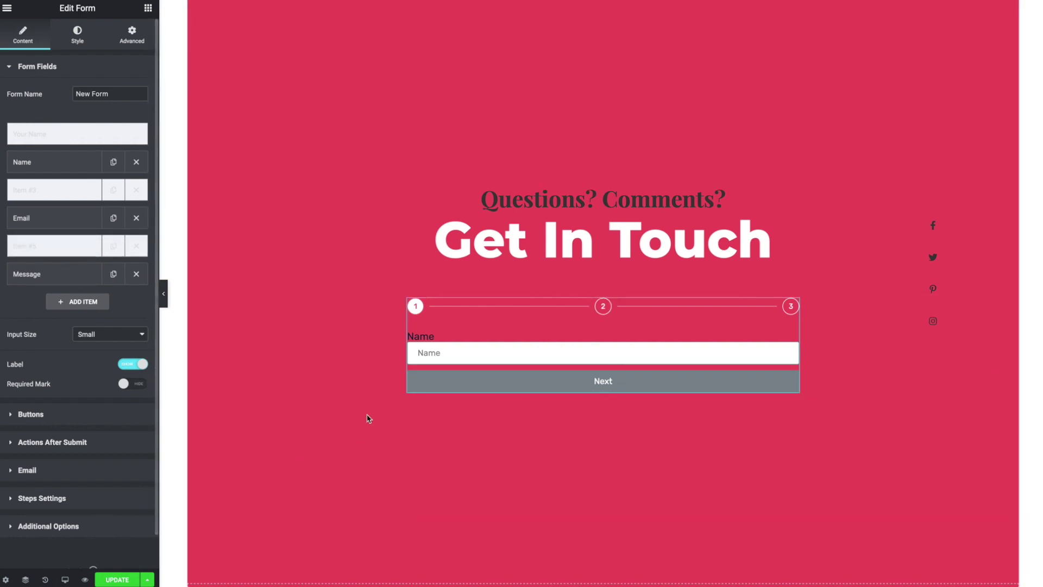
Enter a test name in the preview's Name field and advance to the Email/Message step.
left_click(511, 359)
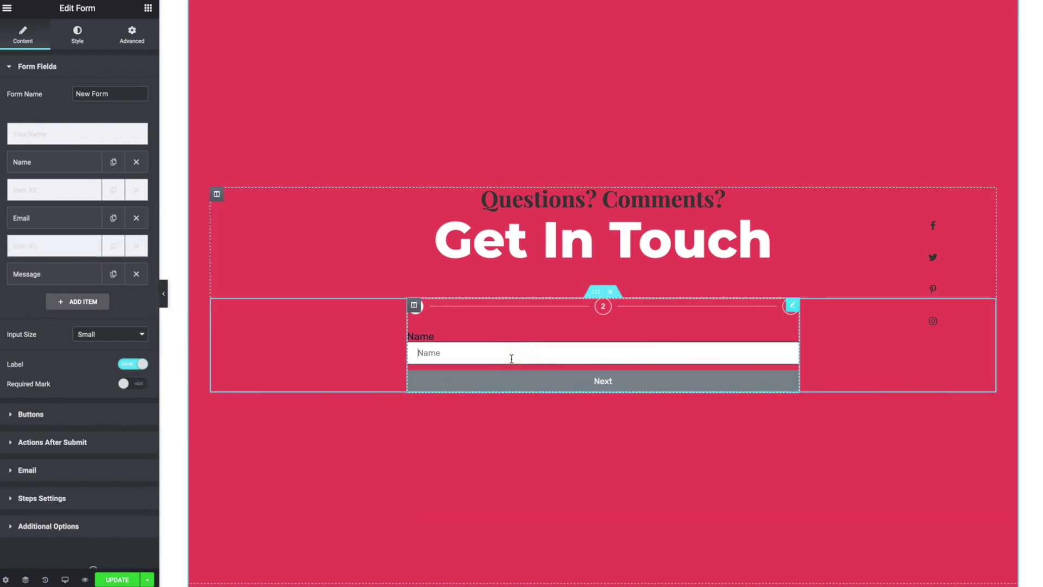
type("Brian")
left_click(526, 379)
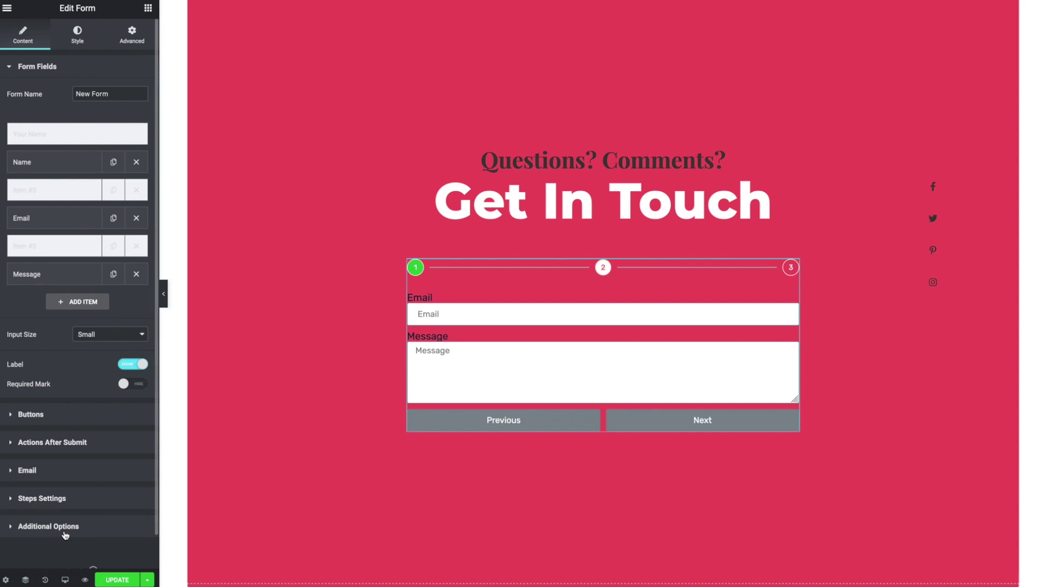
scroll(56, 535, "down", 1)
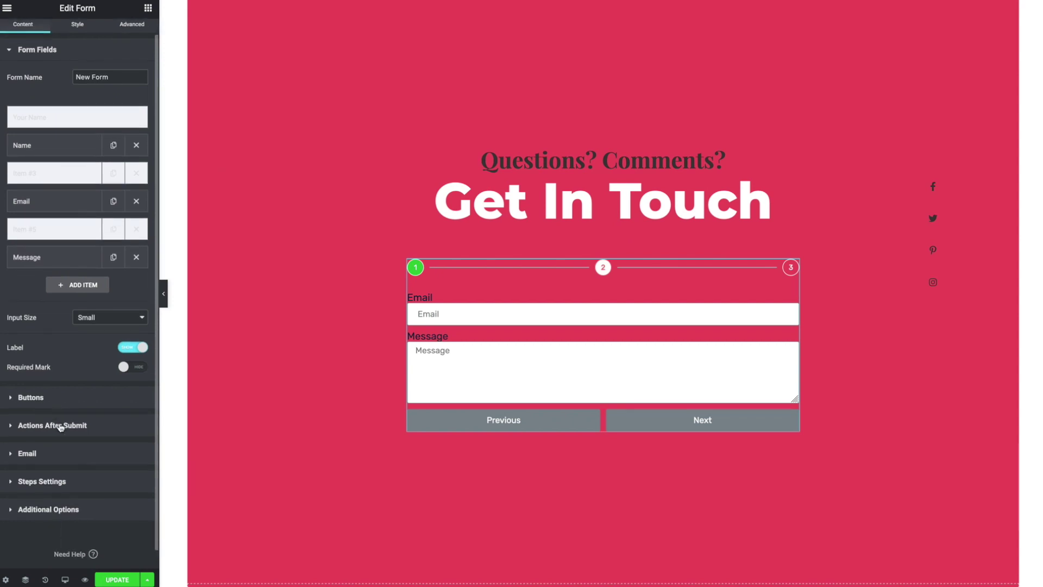
scroll(64, 179, "up", 1)
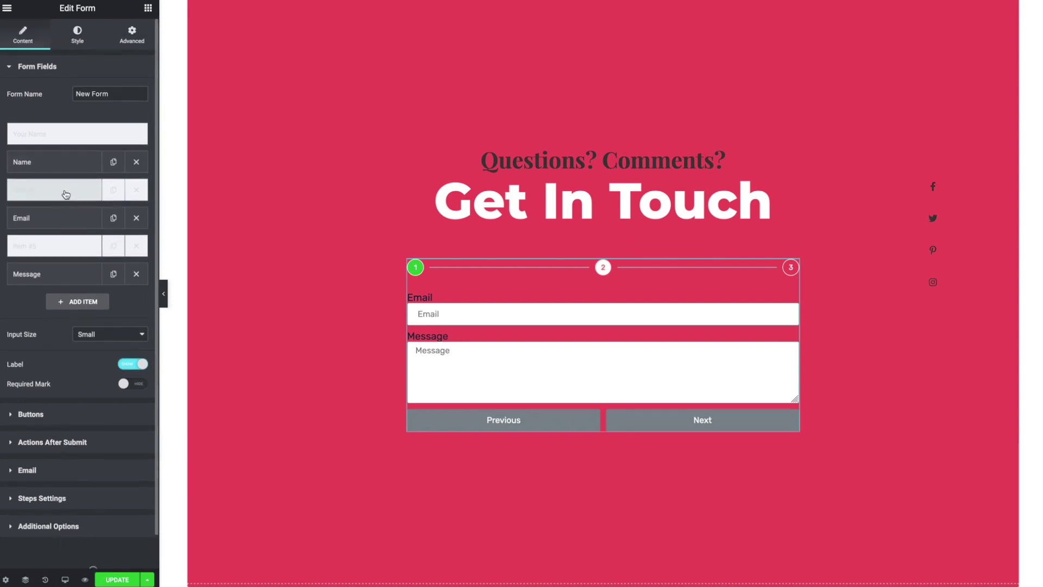
Set the active step's secondary colour to the blue preset #2065D5.
left_click(77, 34)
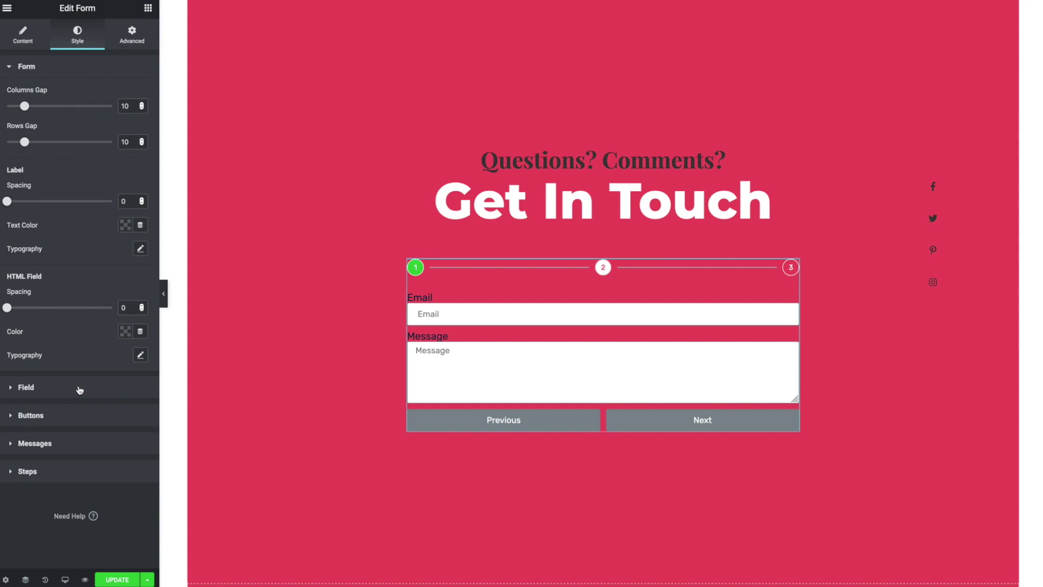
left_click(51, 471)
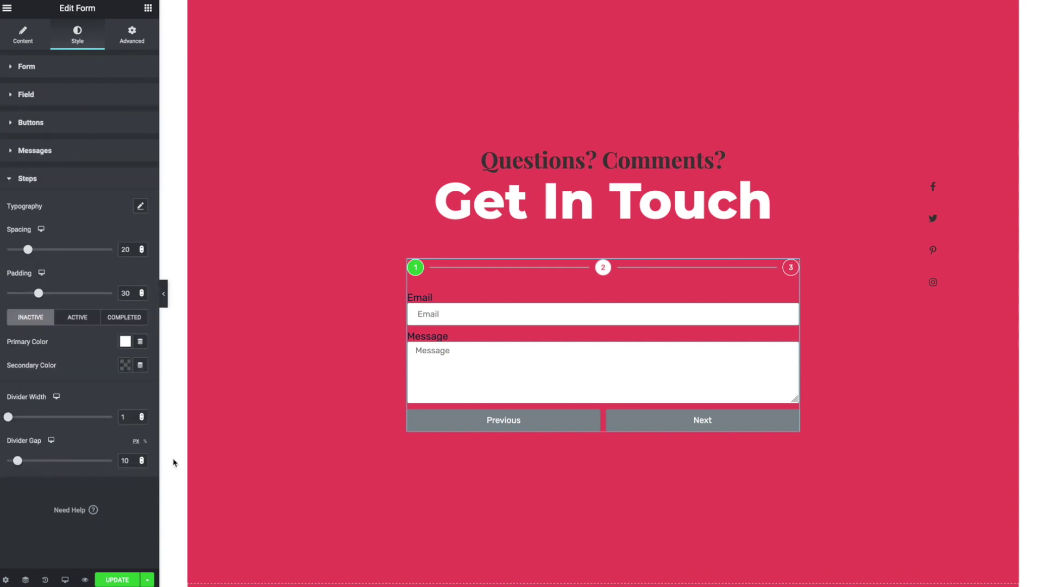
left_click(82, 318)
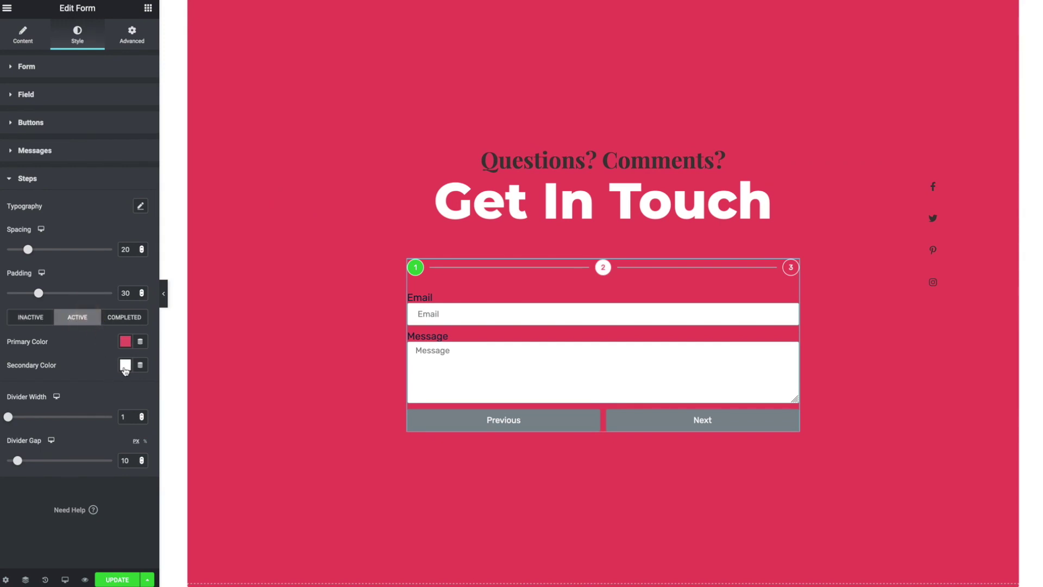
left_click(125, 366)
left_click(116, 392)
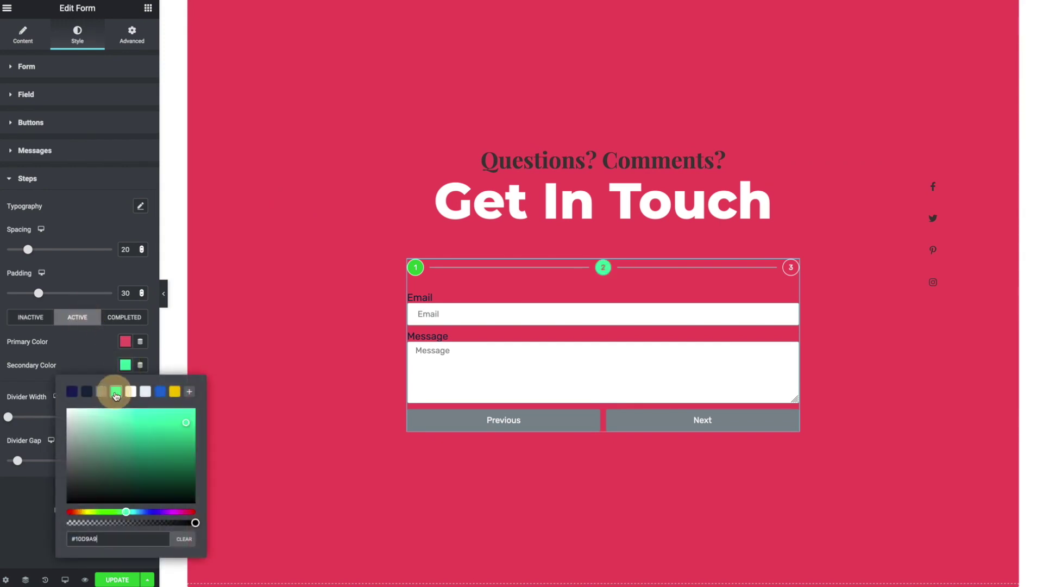
left_click(160, 393)
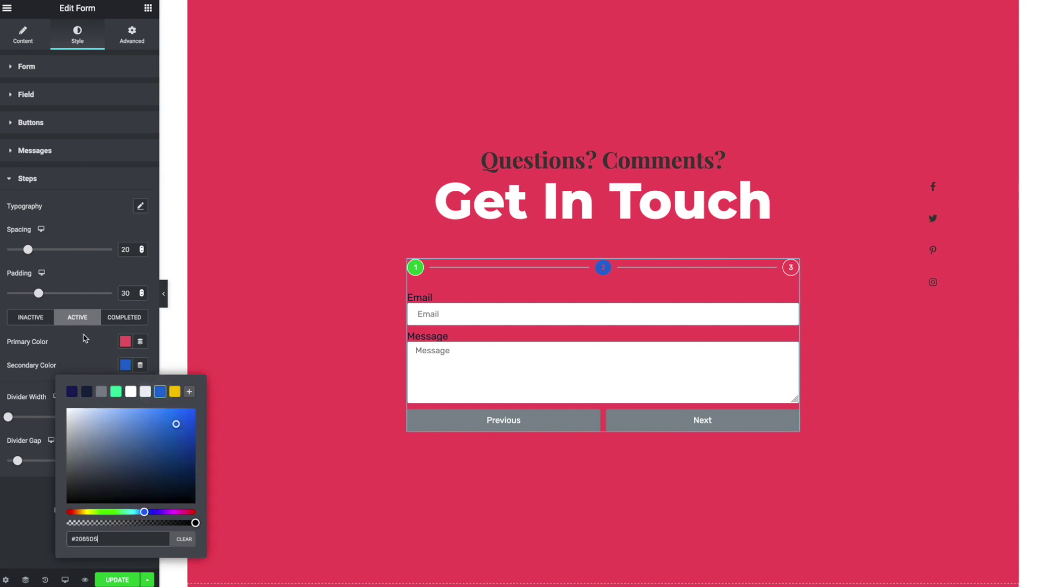
left_click(80, 344)
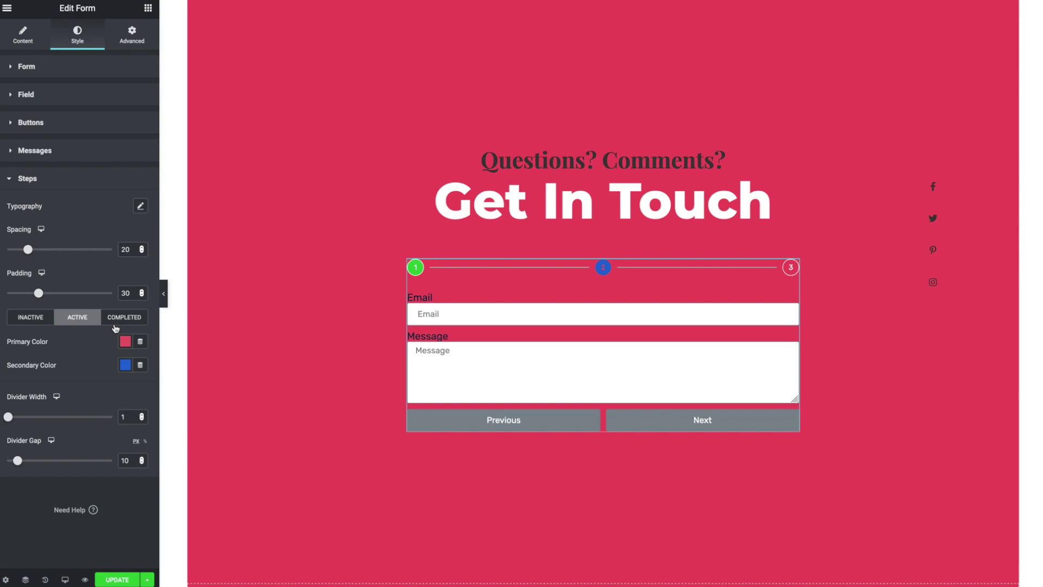
Make the completed step circles white in the Completed steps colours.
left_click(116, 324)
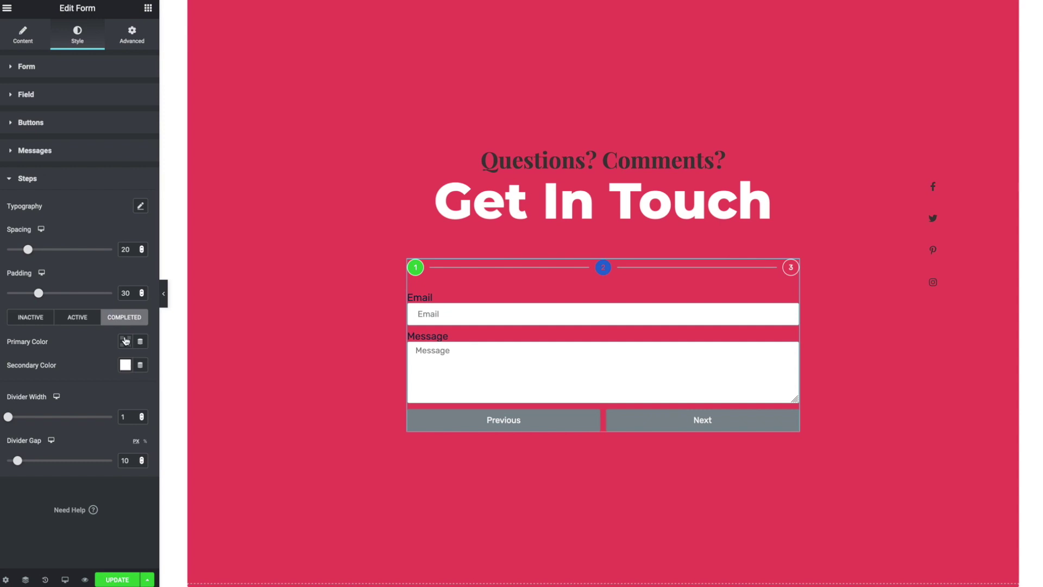
left_click(126, 366)
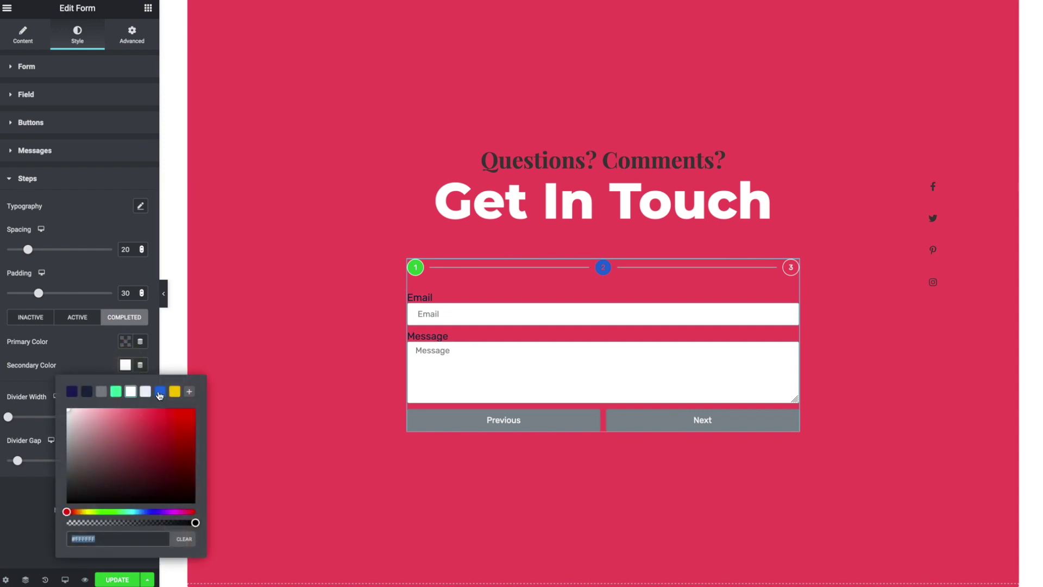
left_click(146, 392)
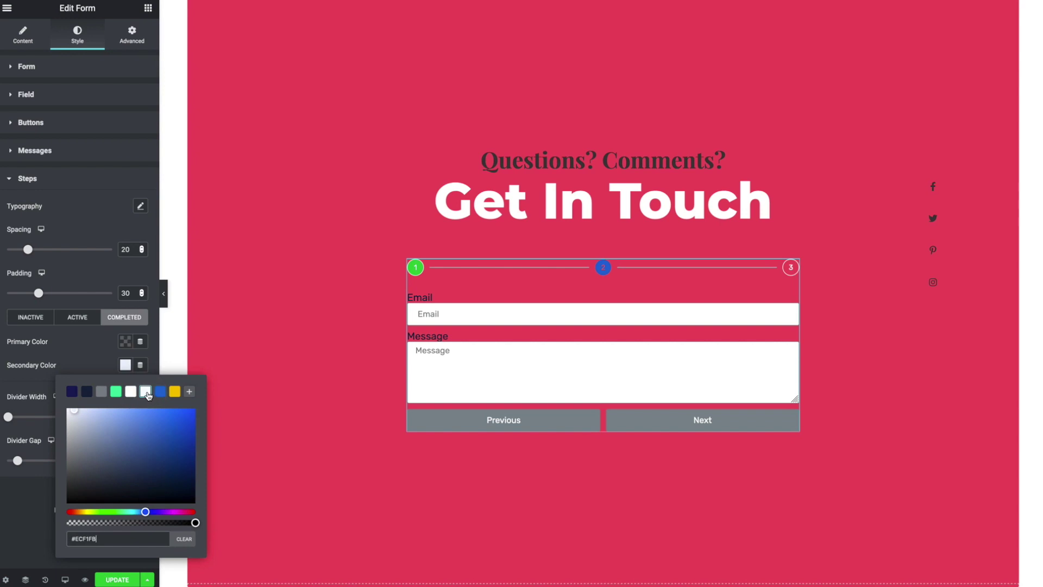
left_click(102, 363)
left_click(125, 344)
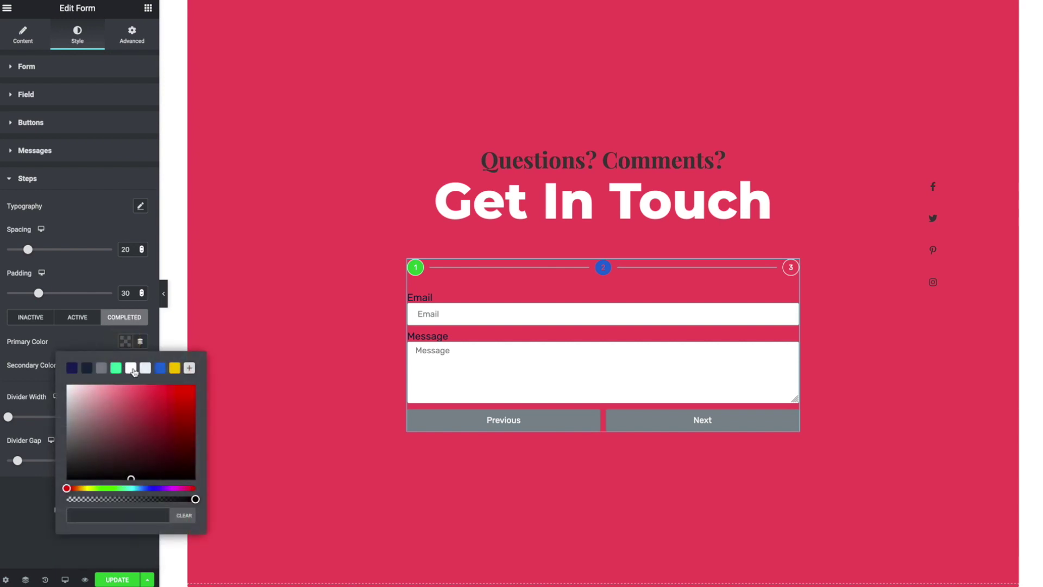
left_click(131, 368)
left_click(81, 347)
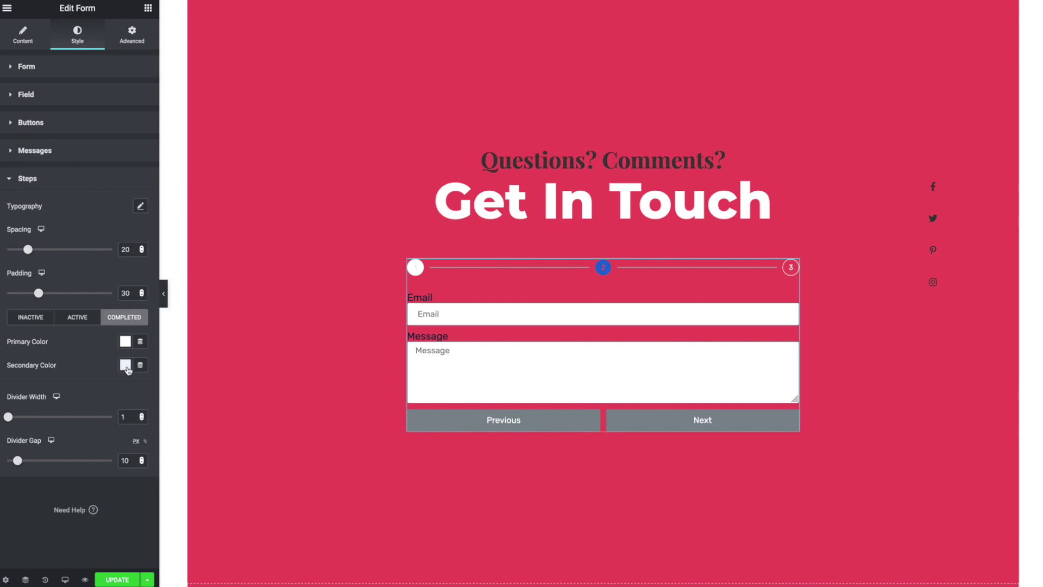
Set the completed steps' secondary colour to dark navy #161E59, then return the preview to the Name step.
left_click(127, 367)
left_click(71, 389)
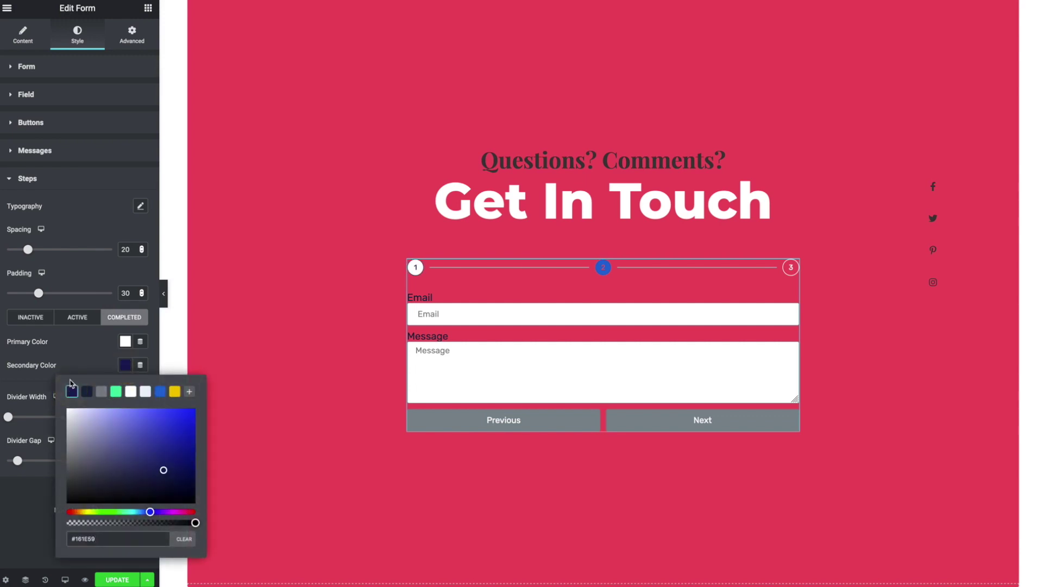
left_click(74, 359)
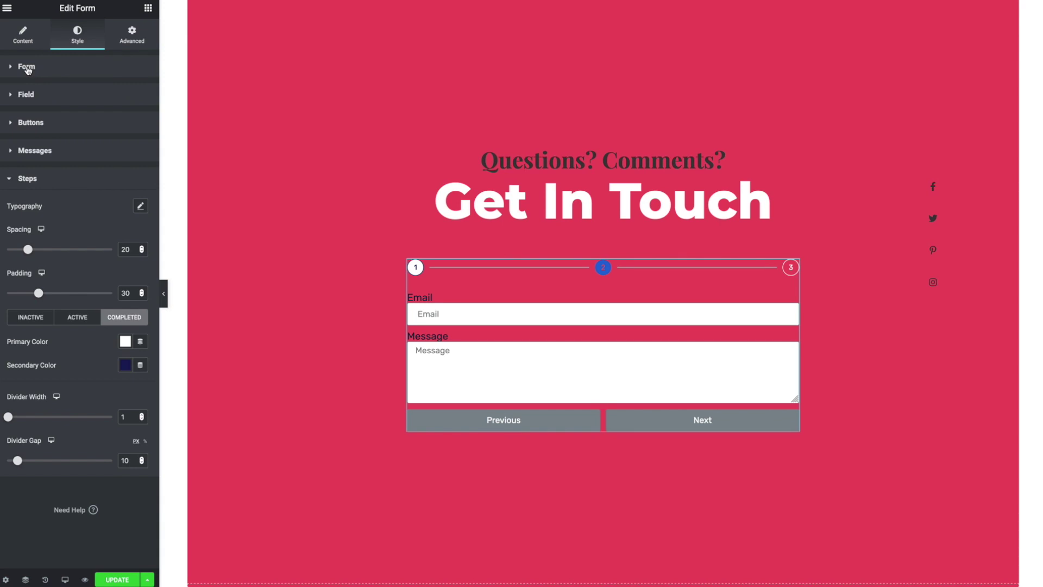
left_click(525, 423)
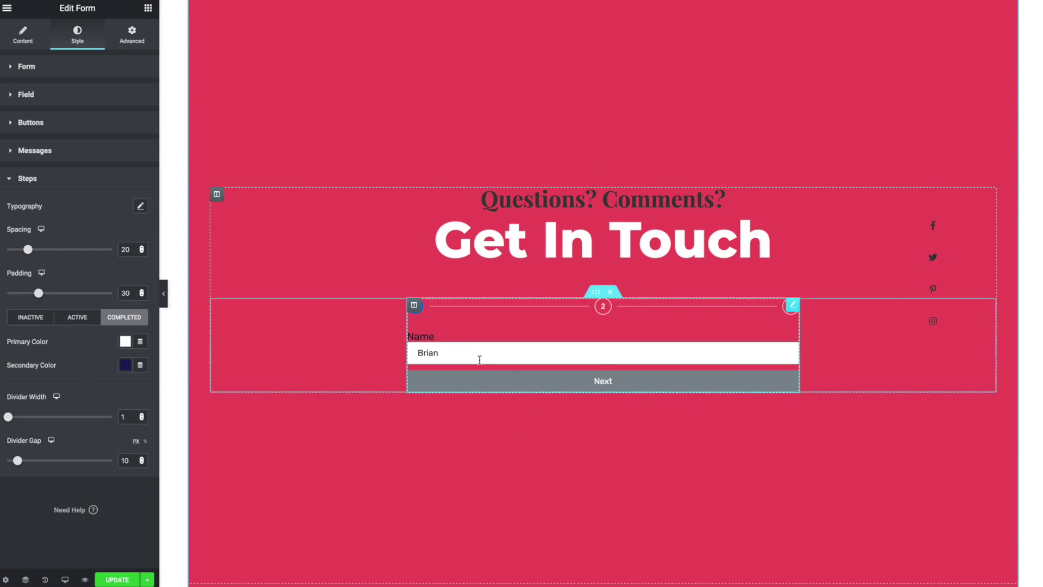
Delete the Name field's label text so only its 'Name' placeholder shows.
left_click(23, 34)
left_click(60, 163)
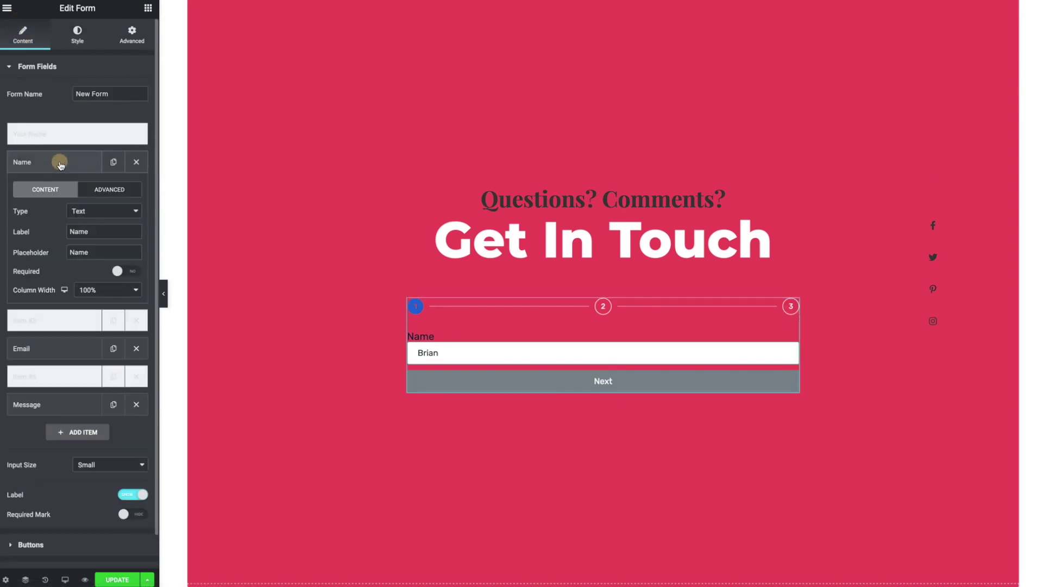
left_click(60, 163)
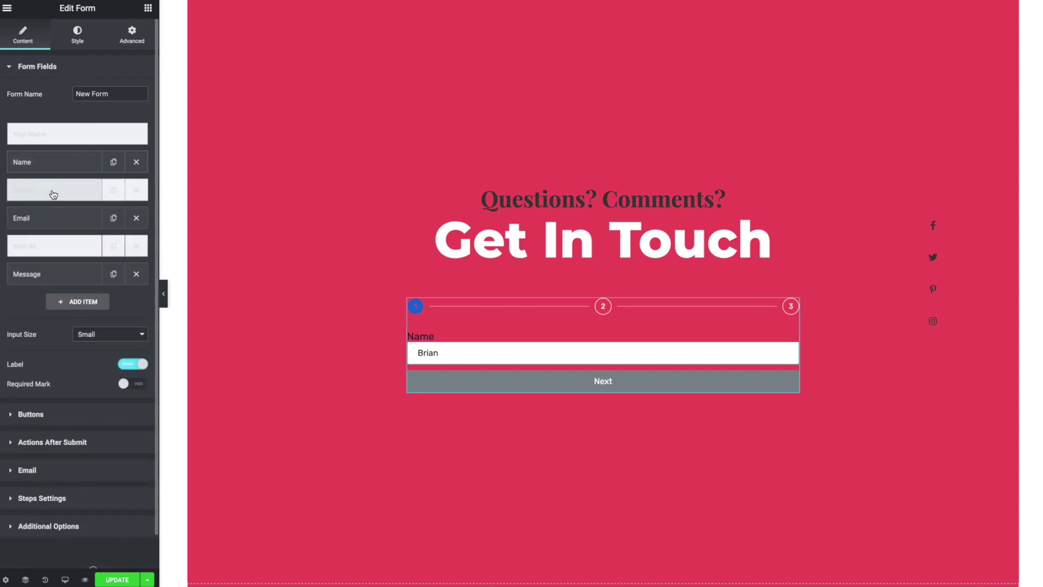
left_click(55, 191)
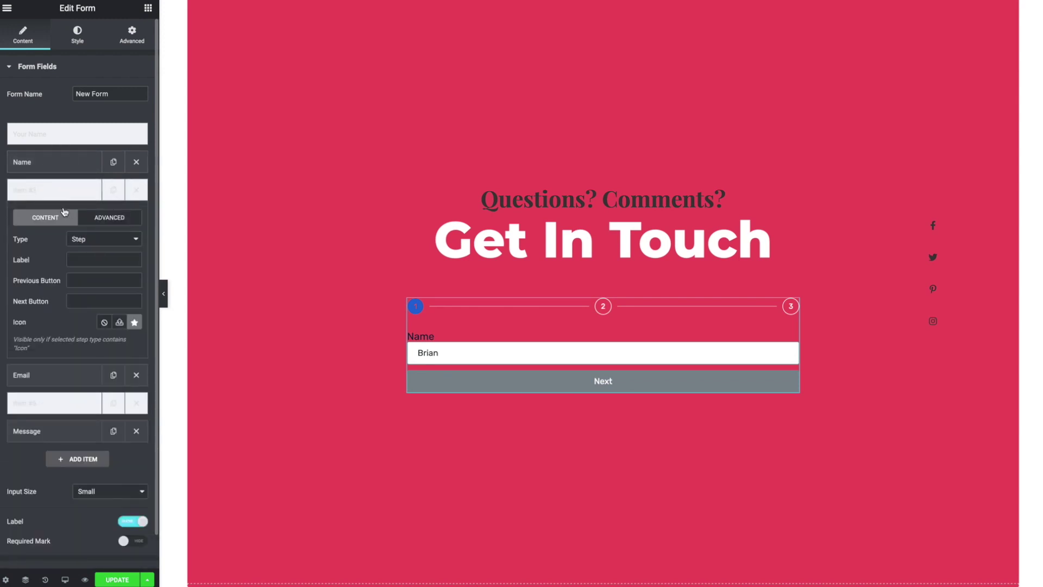
left_click(58, 168)
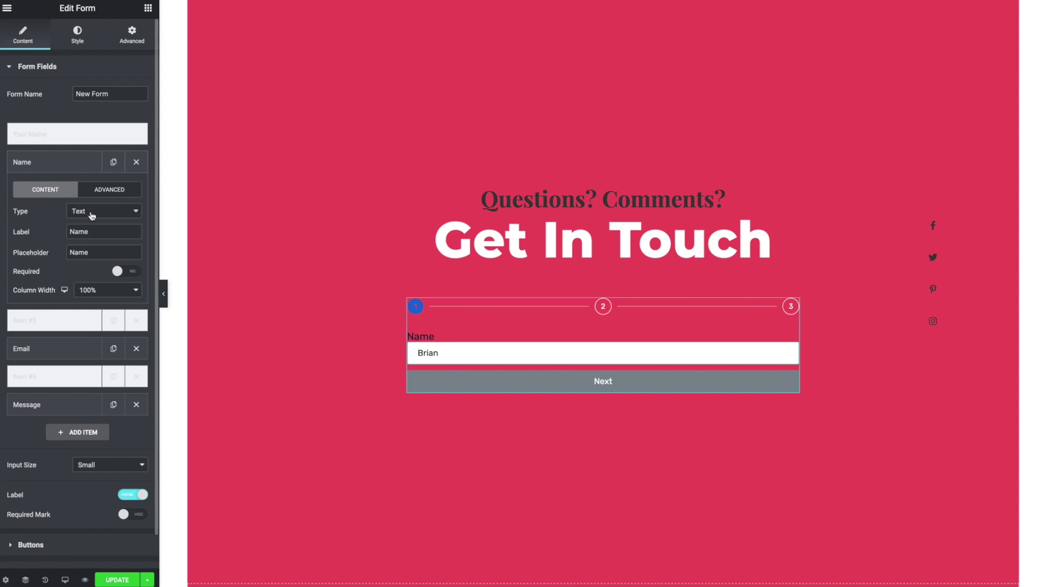
left_click_drag(106, 235, 46, 228)
key("BackSpace")
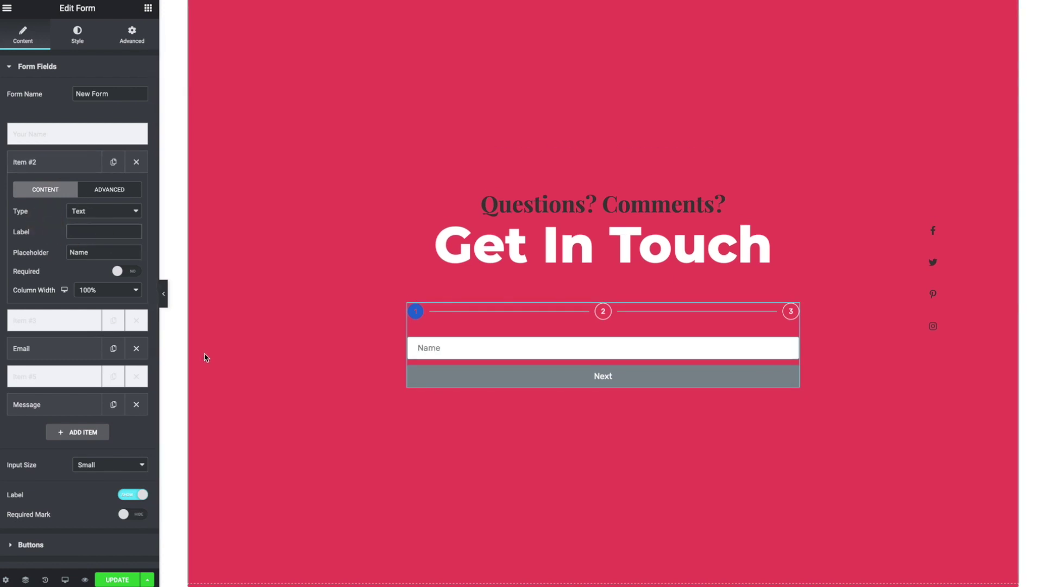
Set the form field typography size to 1.4 rem.
left_click(86, 44)
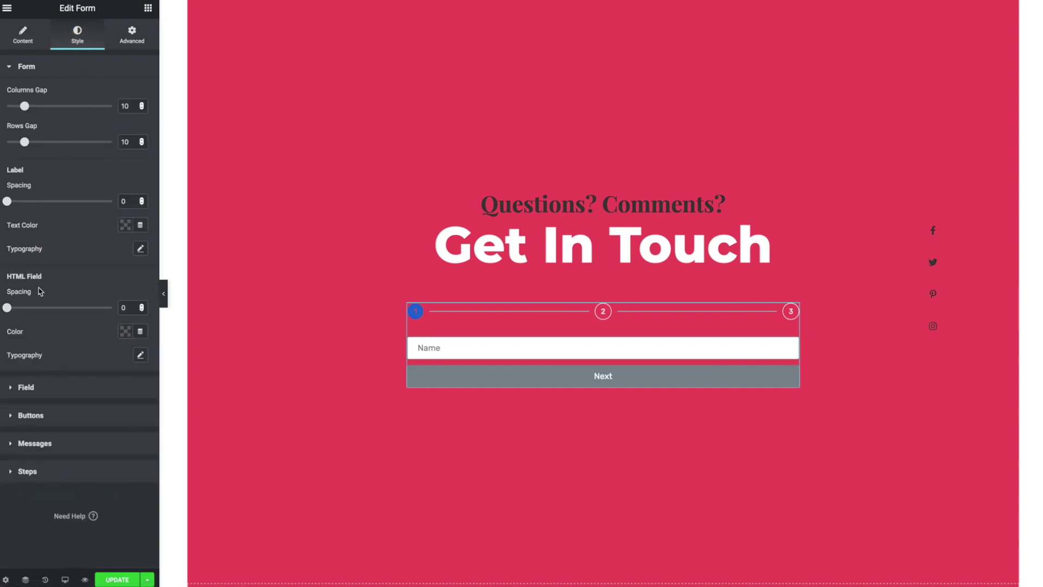
left_click(38, 387)
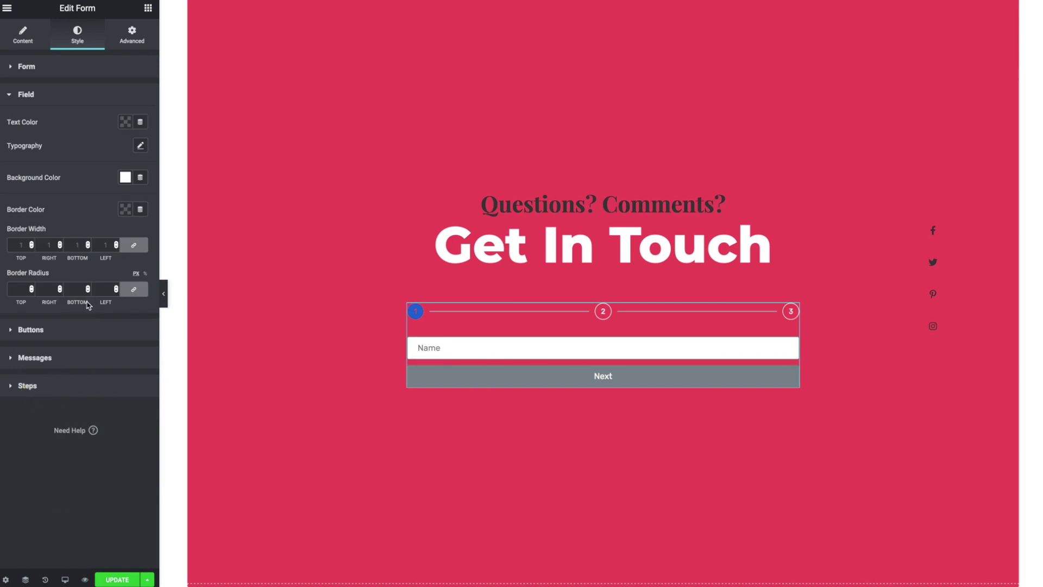
left_click(140, 145)
left_click(122, 200)
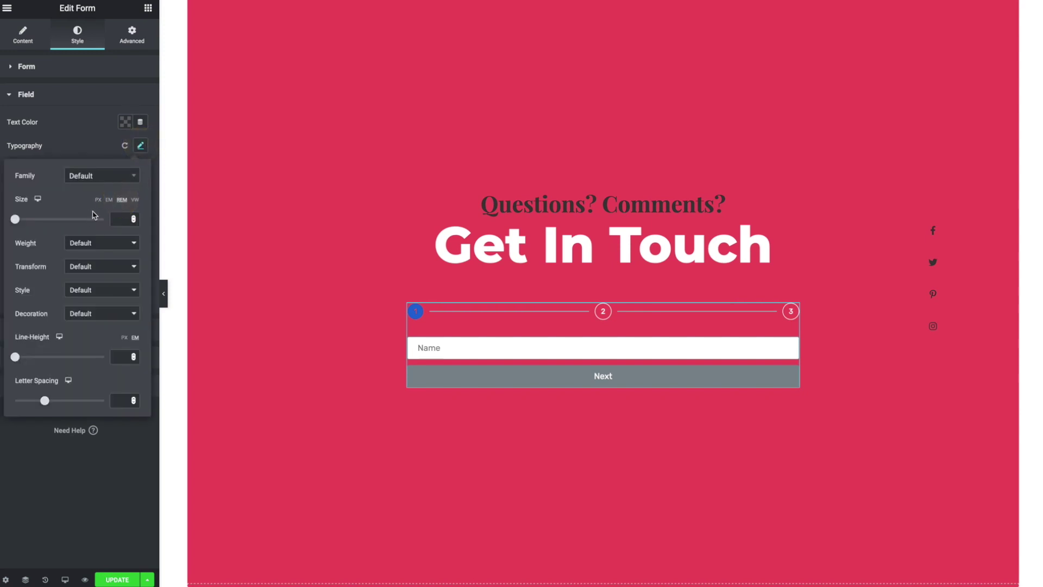
left_click(116, 219)
type("2")
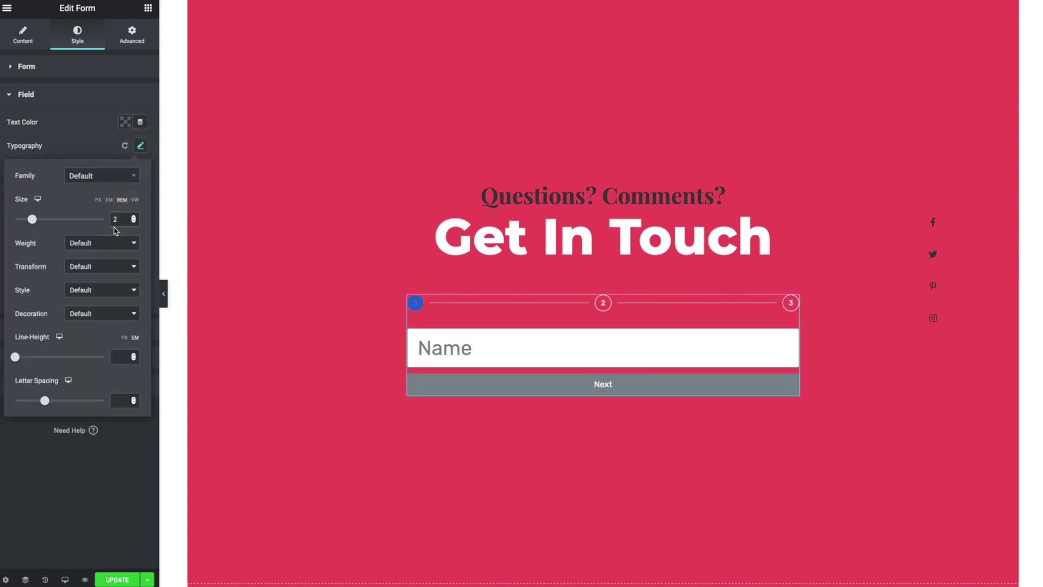
key("BackSpace")
type("1.4")
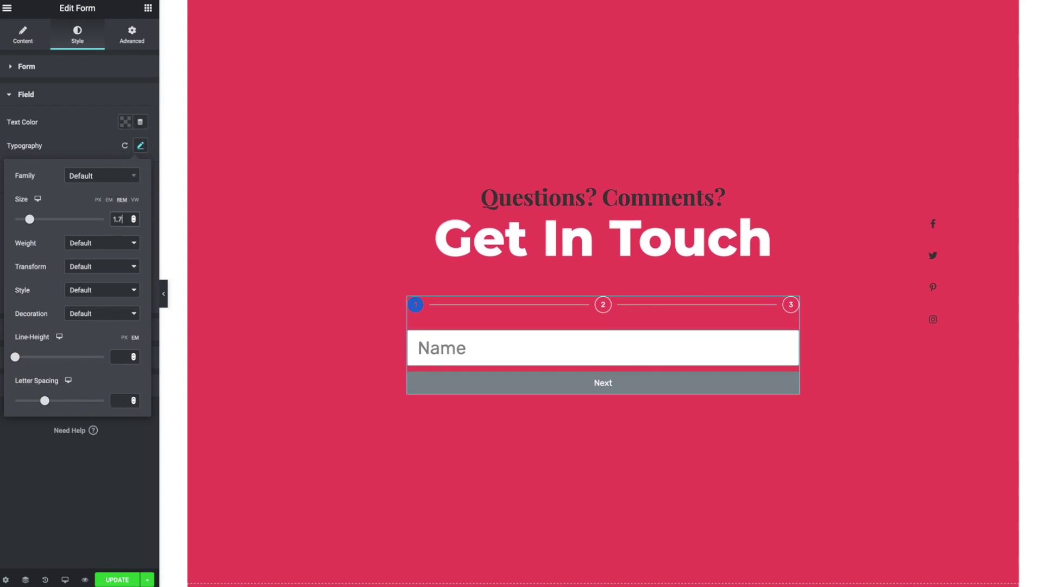
left_click(103, 134)
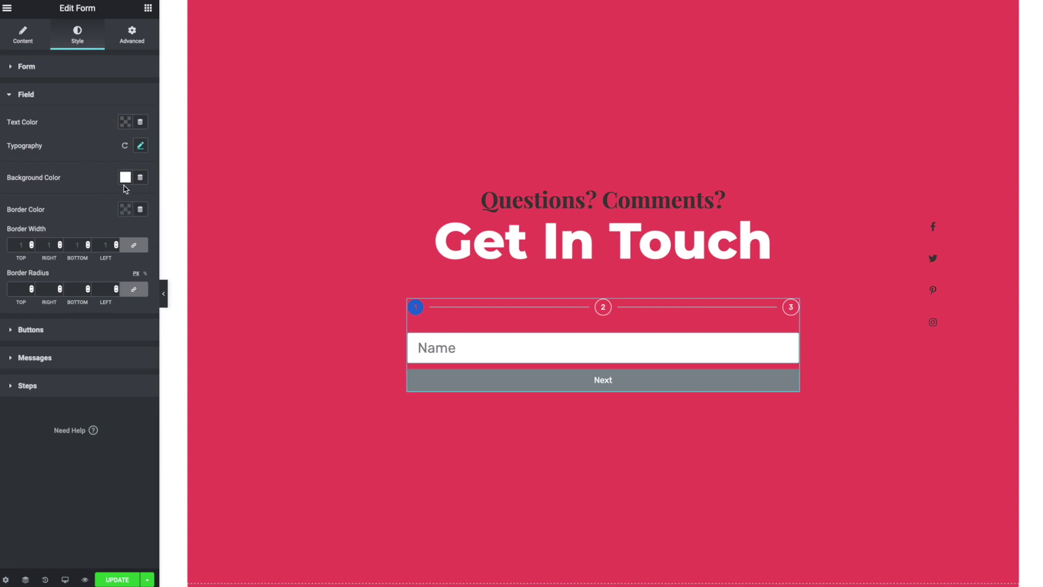
Give the fields a white border colour, a mostly transparent white background and white text.
left_click(125, 212)
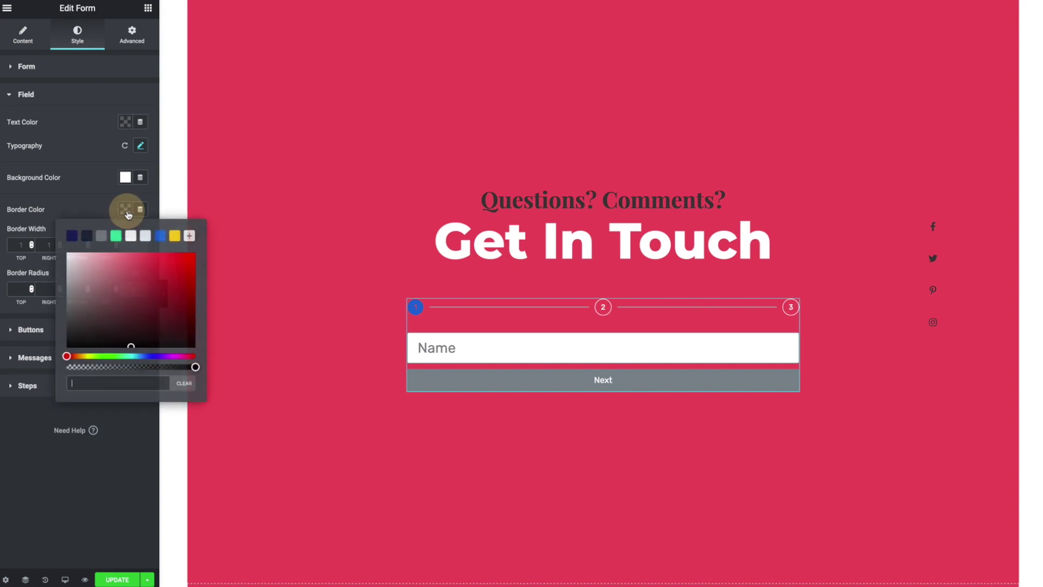
left_click(131, 236)
left_click(99, 208)
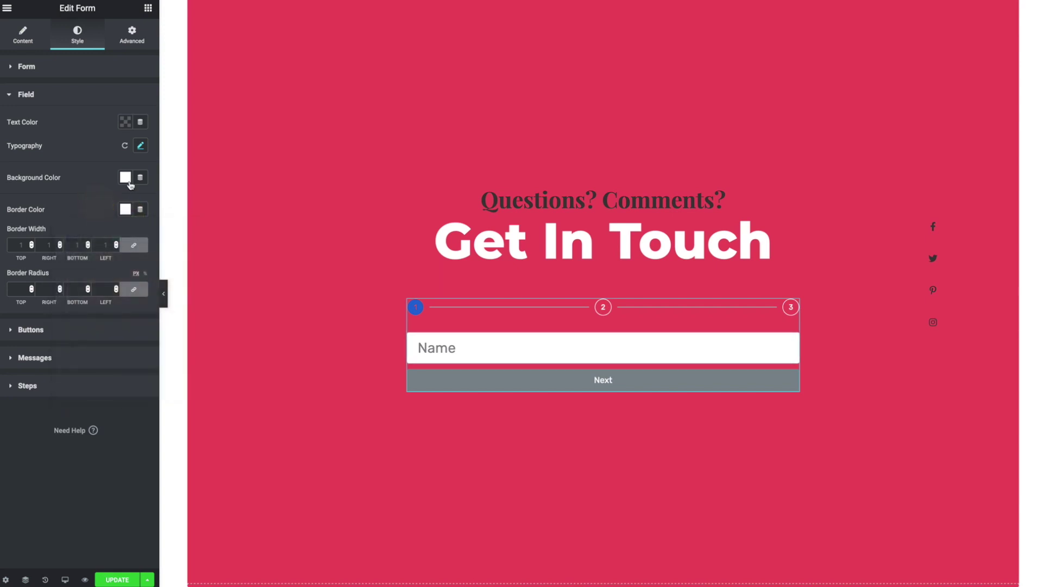
left_click(125, 177)
left_click_drag(195, 336, 76, 334)
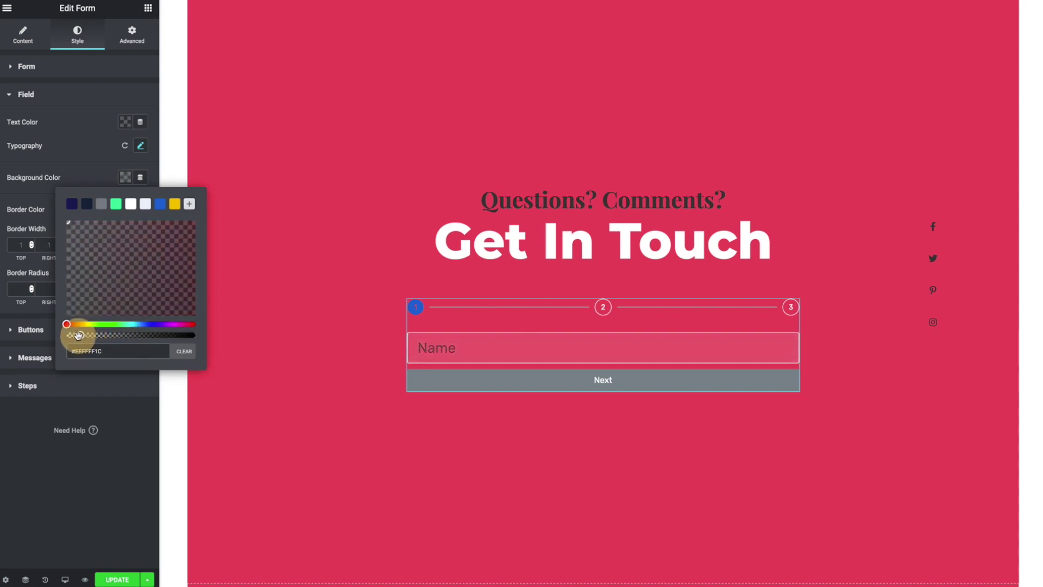
left_click(57, 152)
left_click(125, 123)
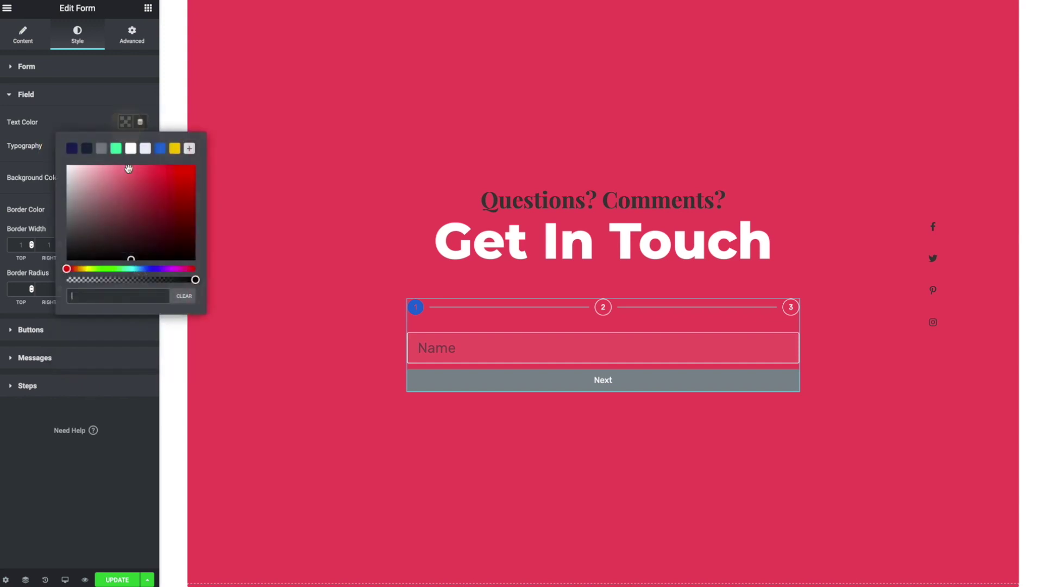
left_click(130, 148)
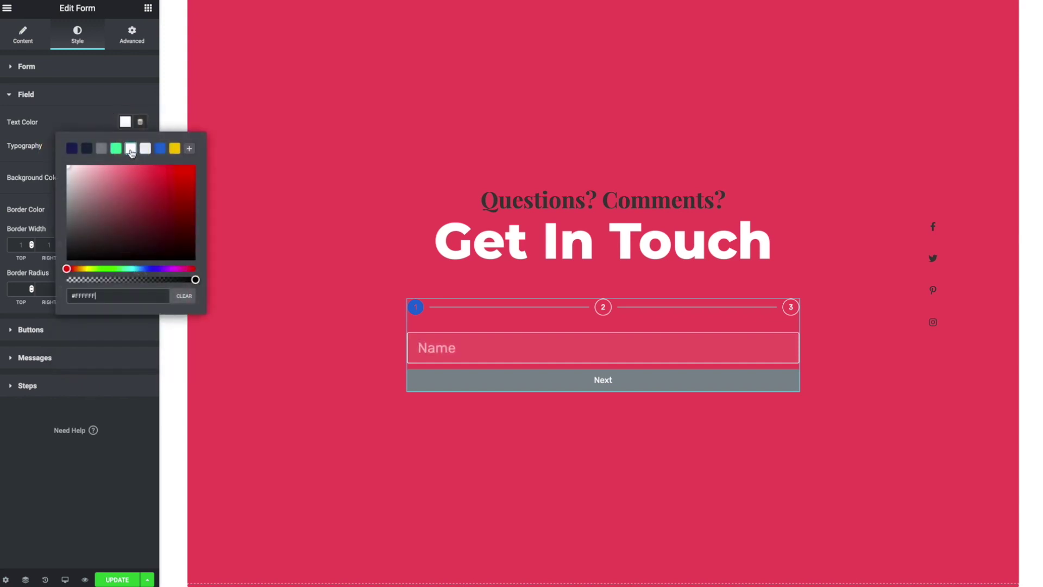
left_click(164, 299)
left_click(93, 122)
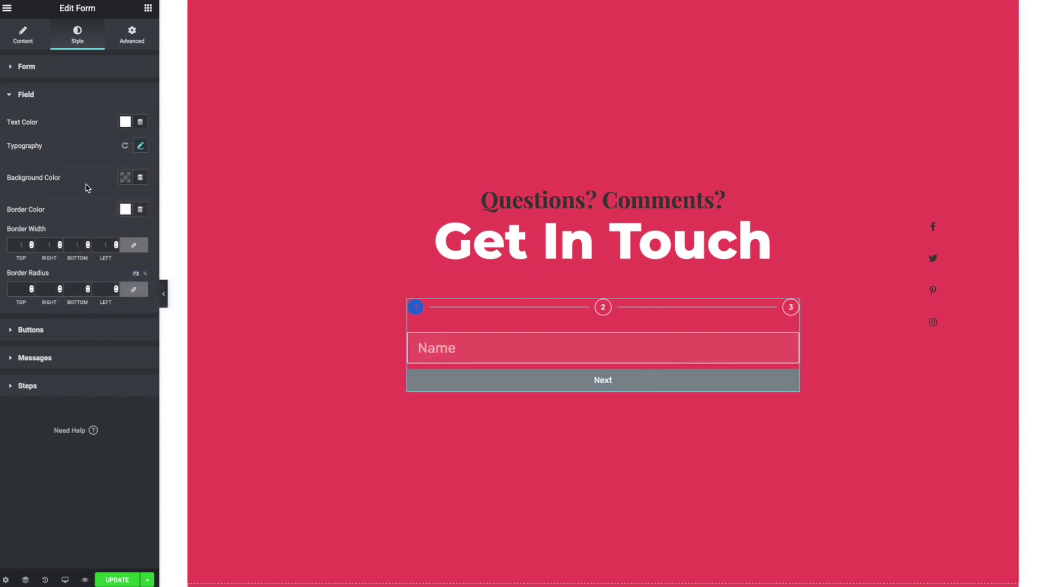
Set the field border width to 3 on all sides and preview the page.
left_click(106, 243)
key("BackSpace")
type("0")
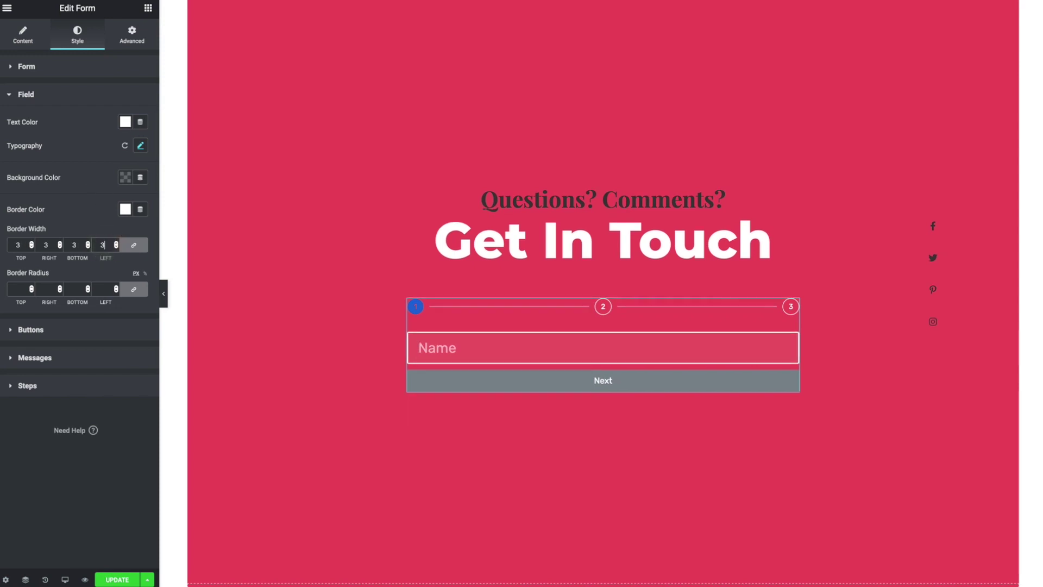
key("BackSpace")
type("3")
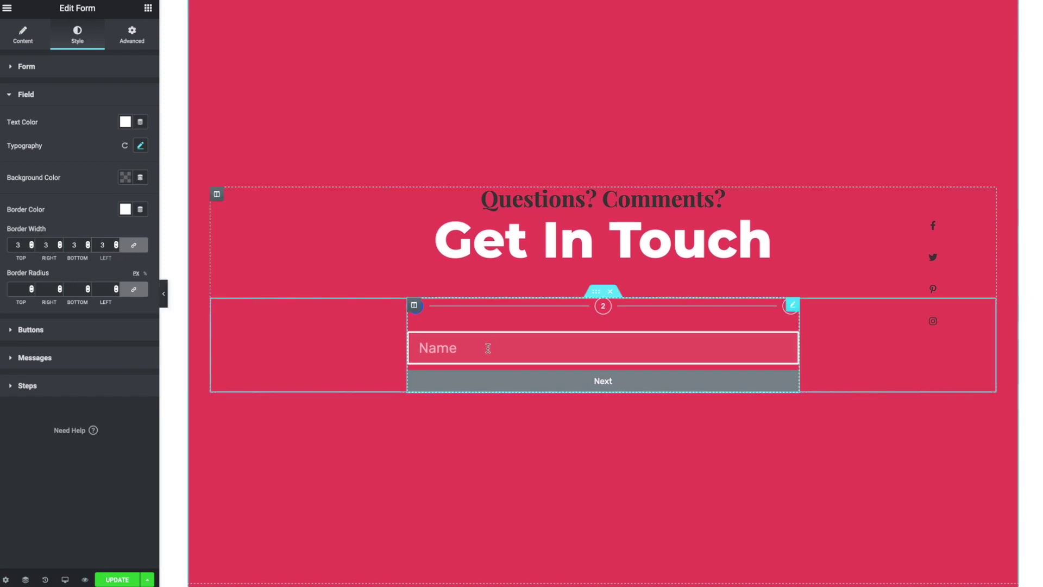
left_click(94, 336)
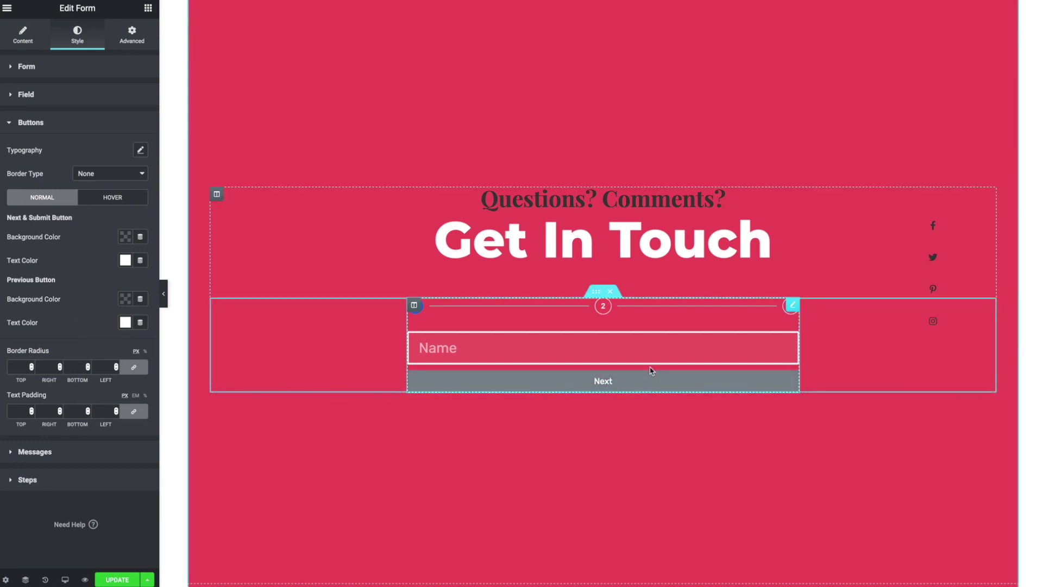
left_click(162, 294)
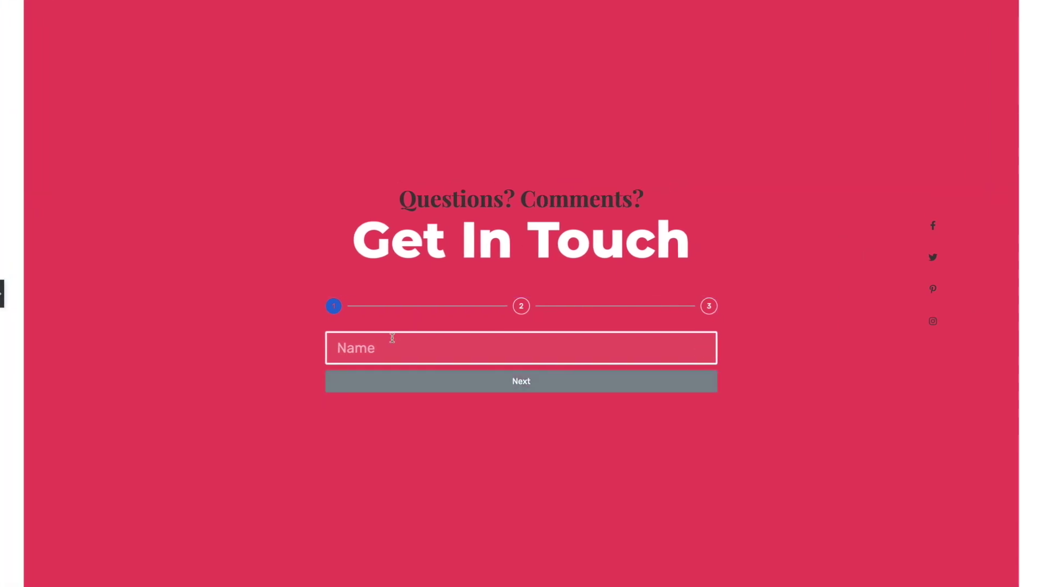
left_click(2, 296)
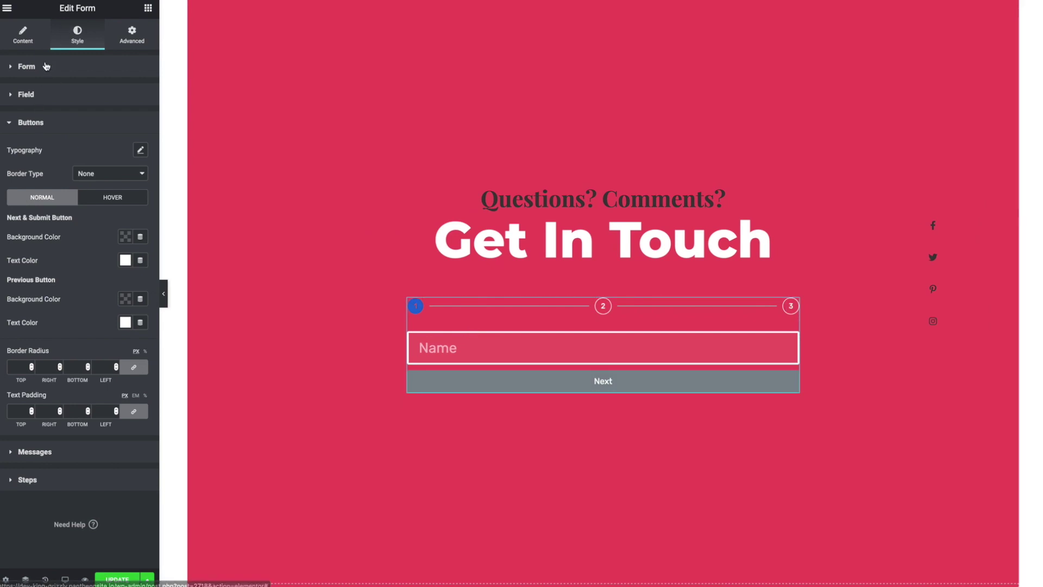
Check that Email is selected under Actions After Submit.
left_click(30, 43)
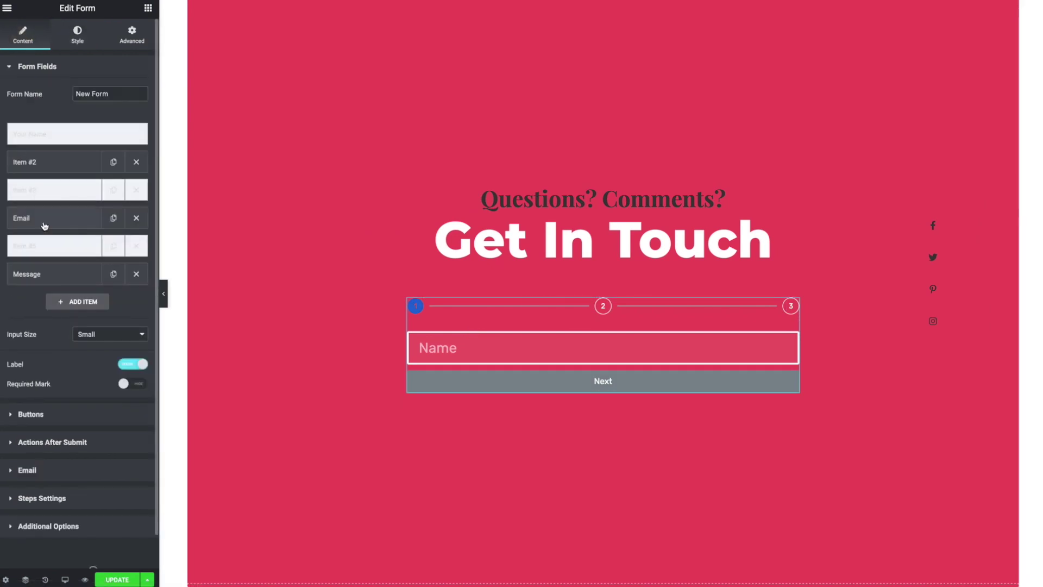
scroll(46, 228, "down", 1)
left_click(68, 409)
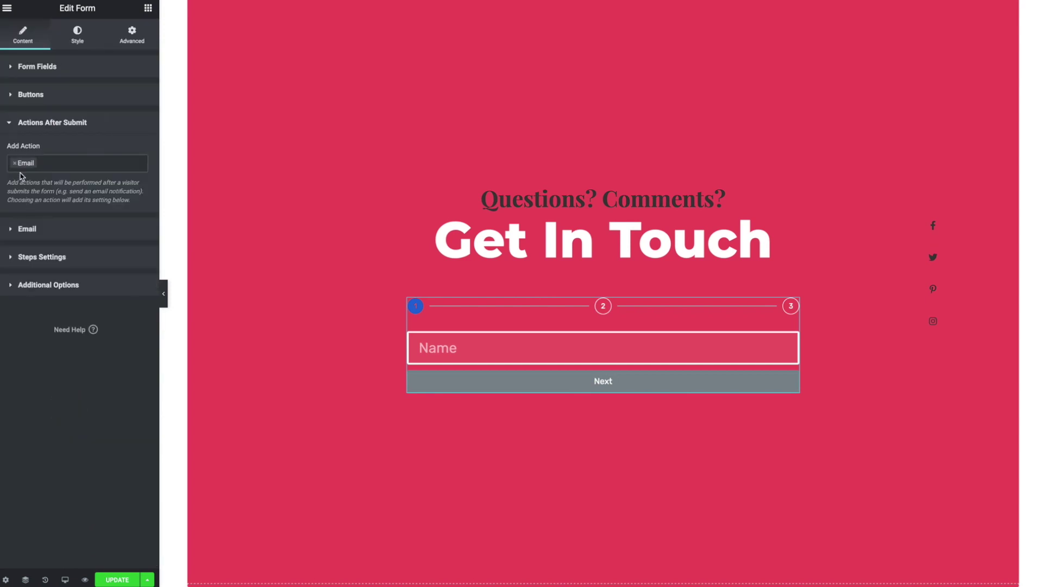
left_click(56, 165)
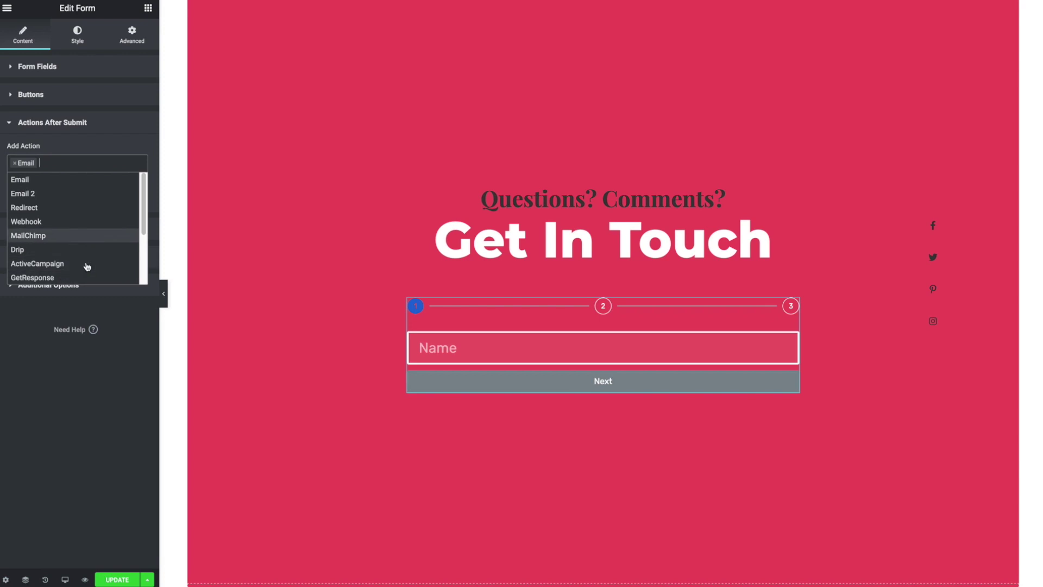
triple_click(132, 431)
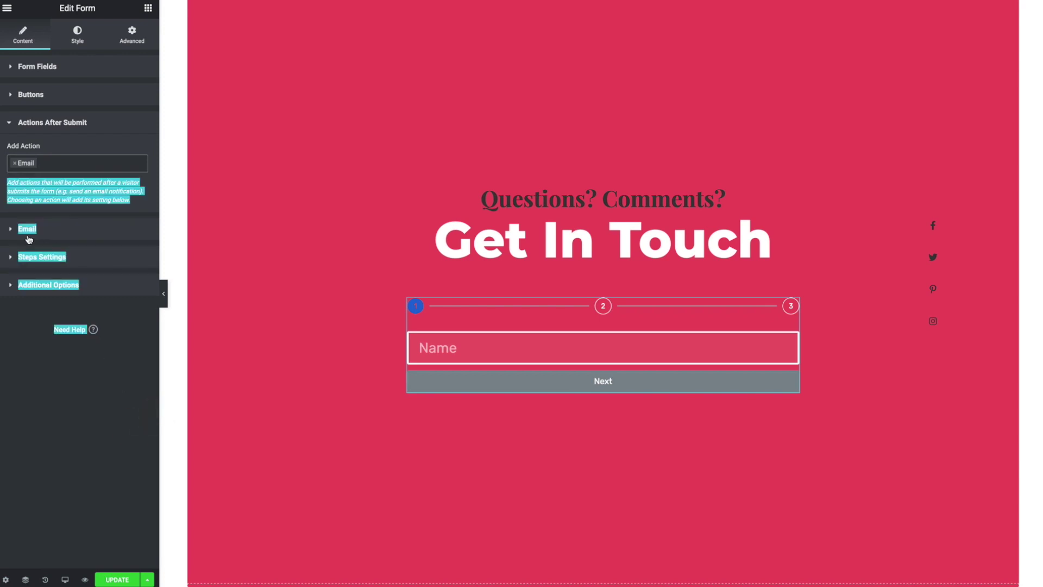
Review the Email notification settings and the Additional Options section.
left_click(5, 230)
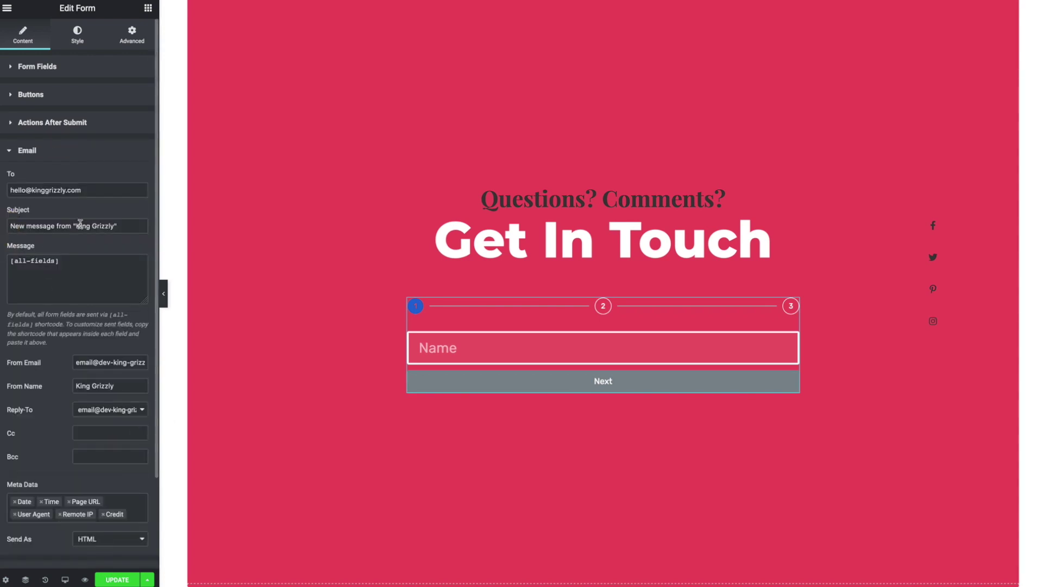
left_click_drag(82, 190, 9, 190)
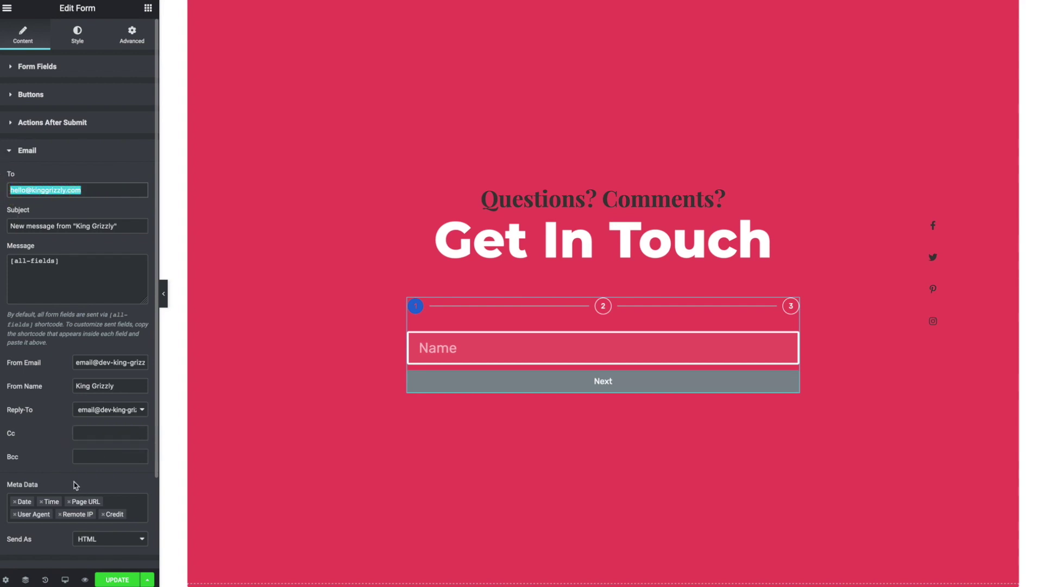
left_click(15, 155)
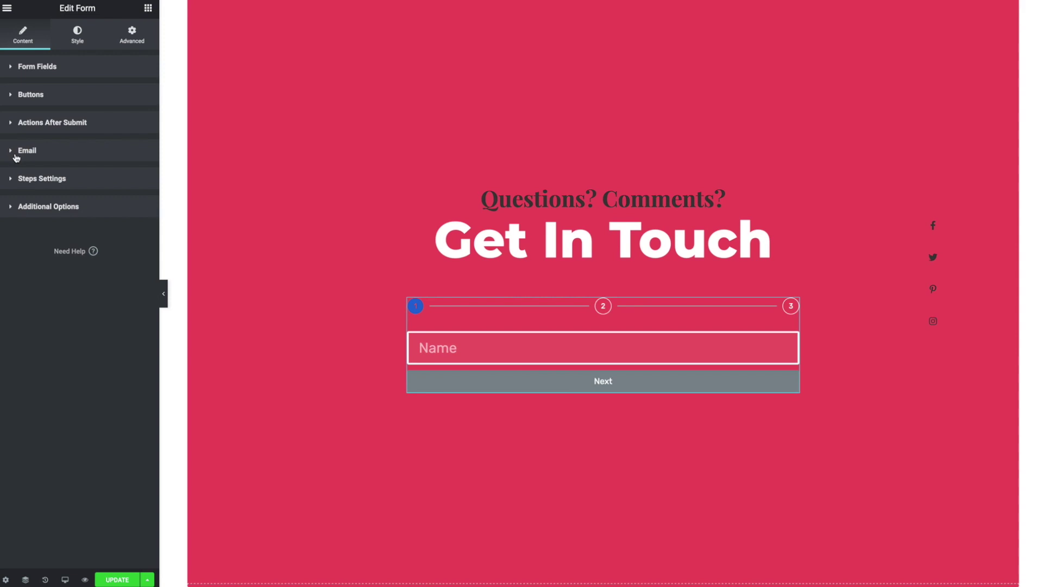
left_click(16, 208)
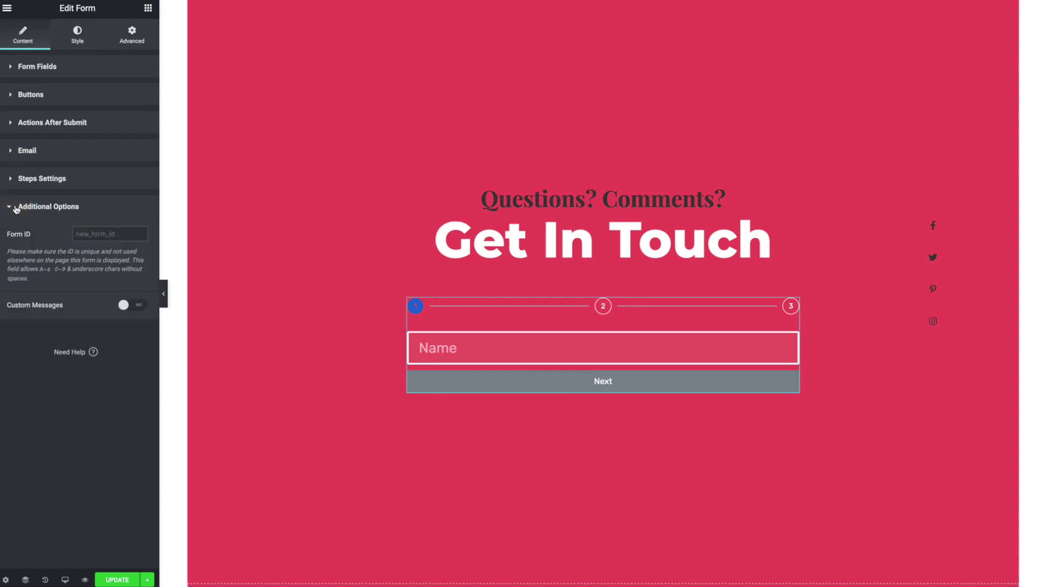
left_click(16, 208)
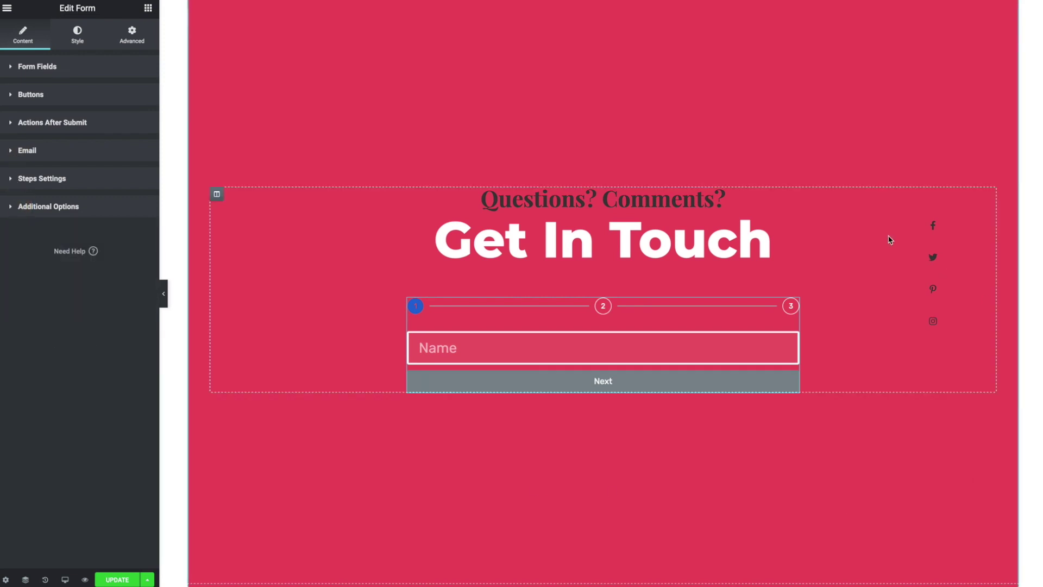